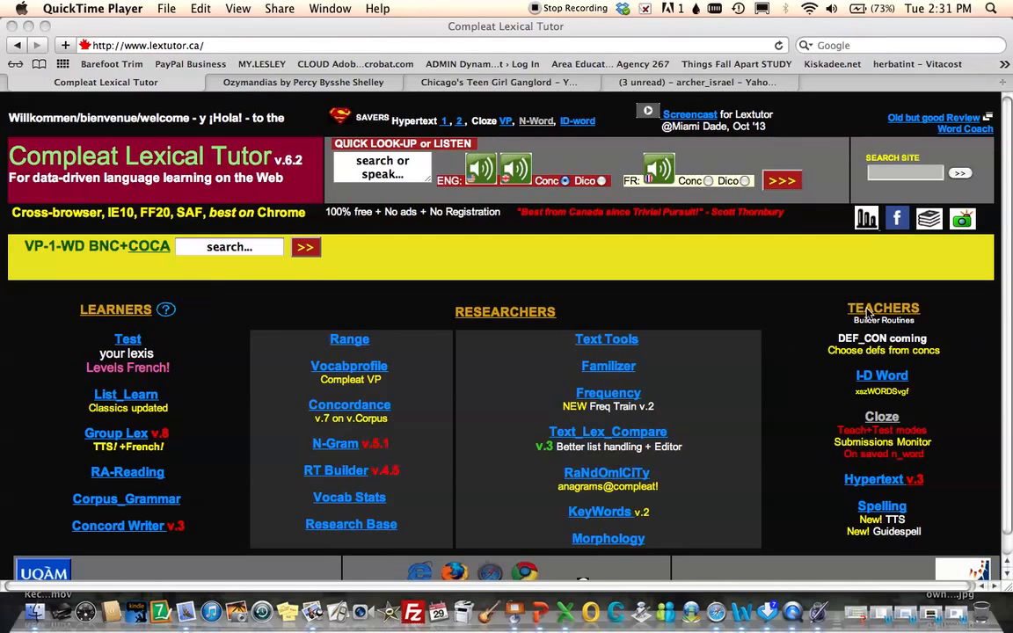
Open the English + French Nth-word and rational deletion cloze builder from the teachers' Cloze resources
click(882, 420)
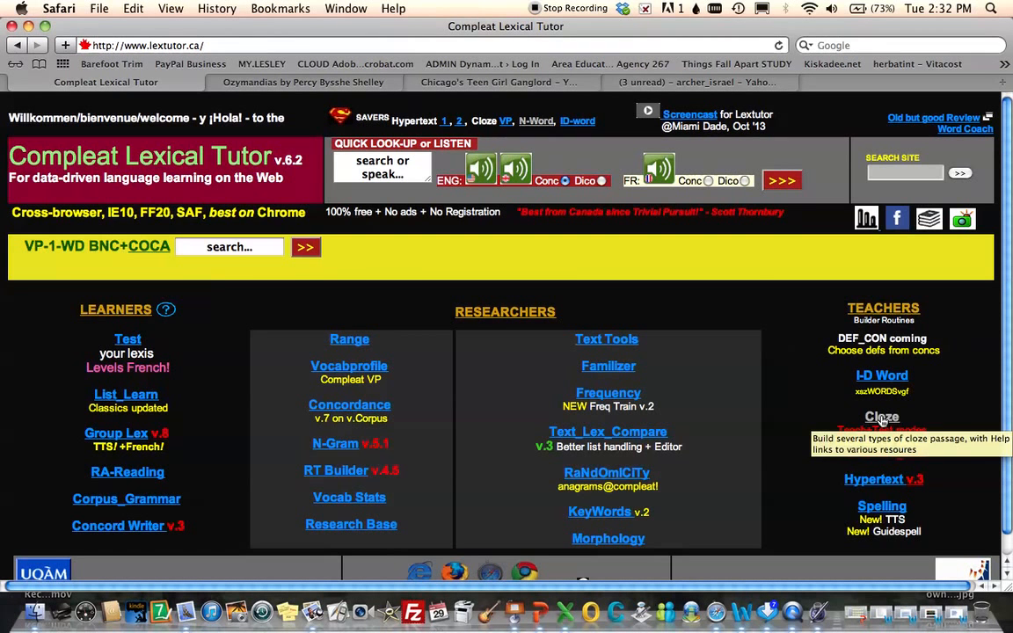
click(882, 419)
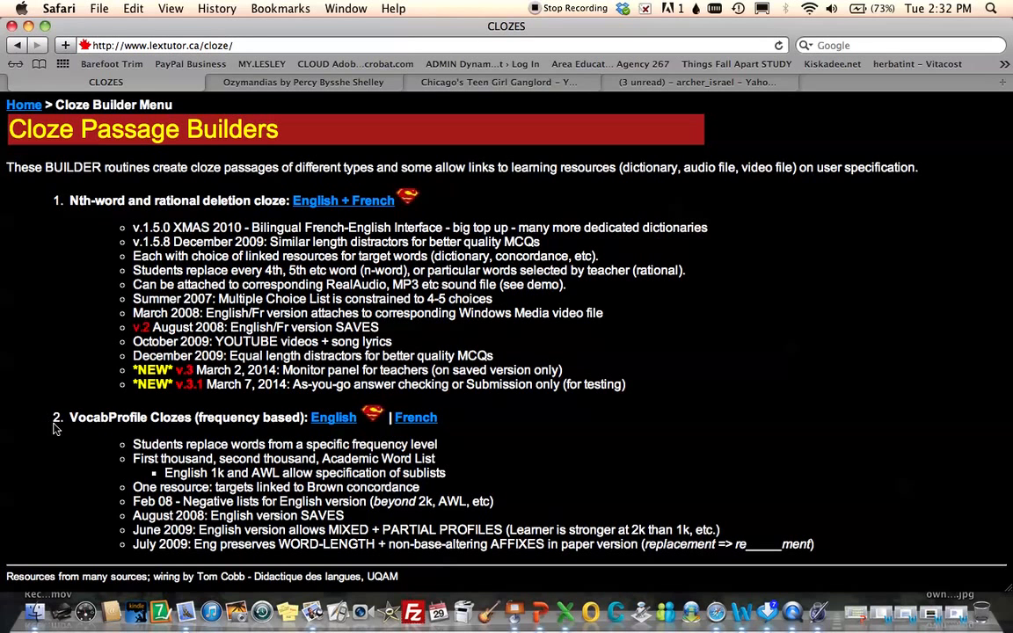
click(361, 205)
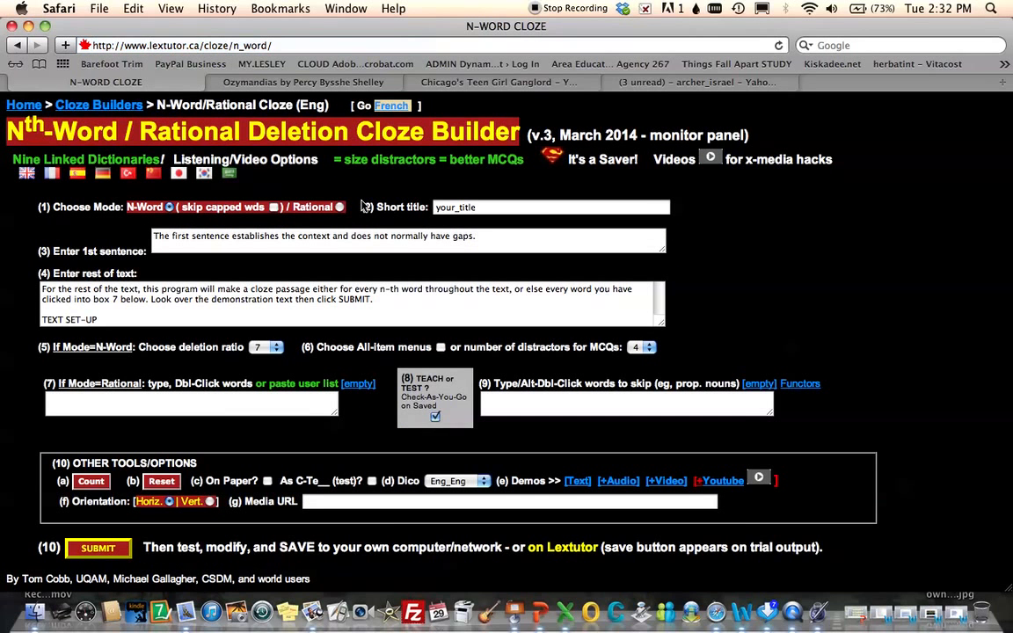
Clear the placeholder short title and the sample first sentence from the cloze form
click(446, 208)
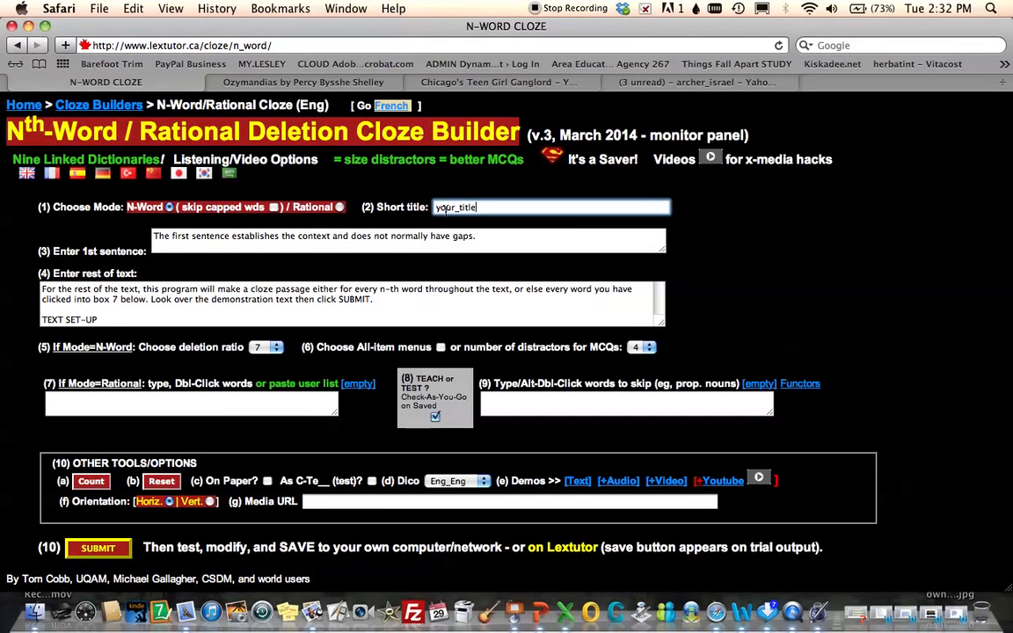
drag(476, 208, 409, 208)
key(BackSpace)
click(160, 237)
key(BackSpace)
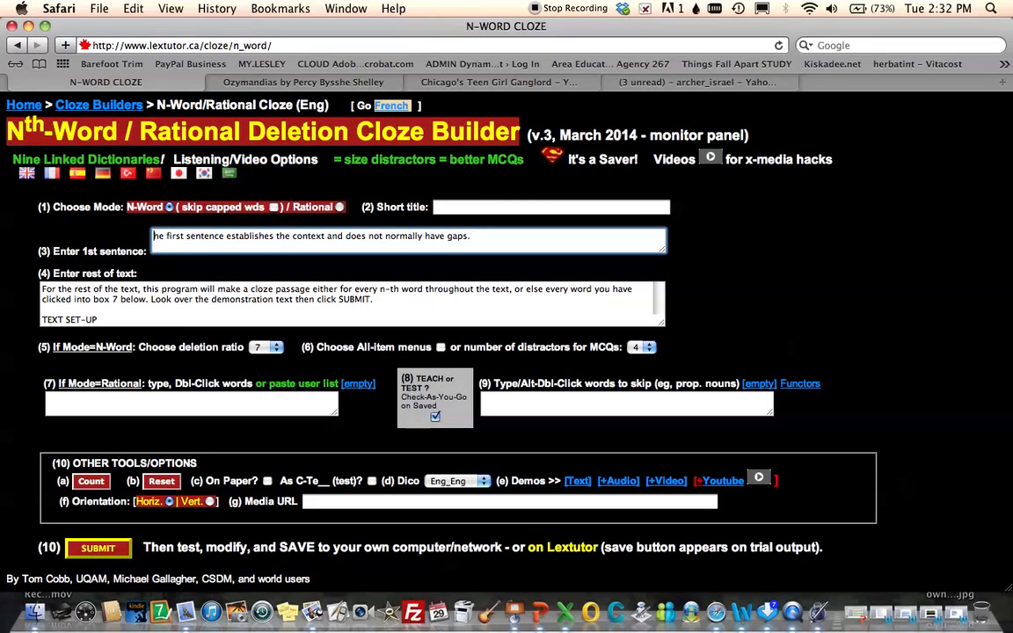
triple_click(282, 236)
key(BackSpace)
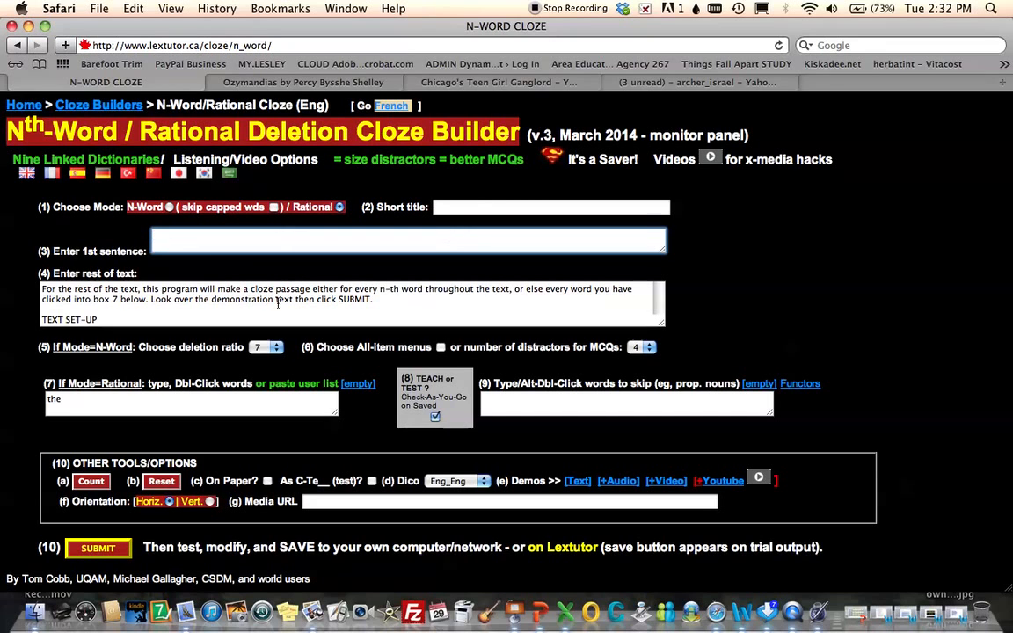
Delete the demonstration passage from the rest-of-text box and empty the Rational mode word list
click(656, 302)
scroll(656, 303, down, 2)
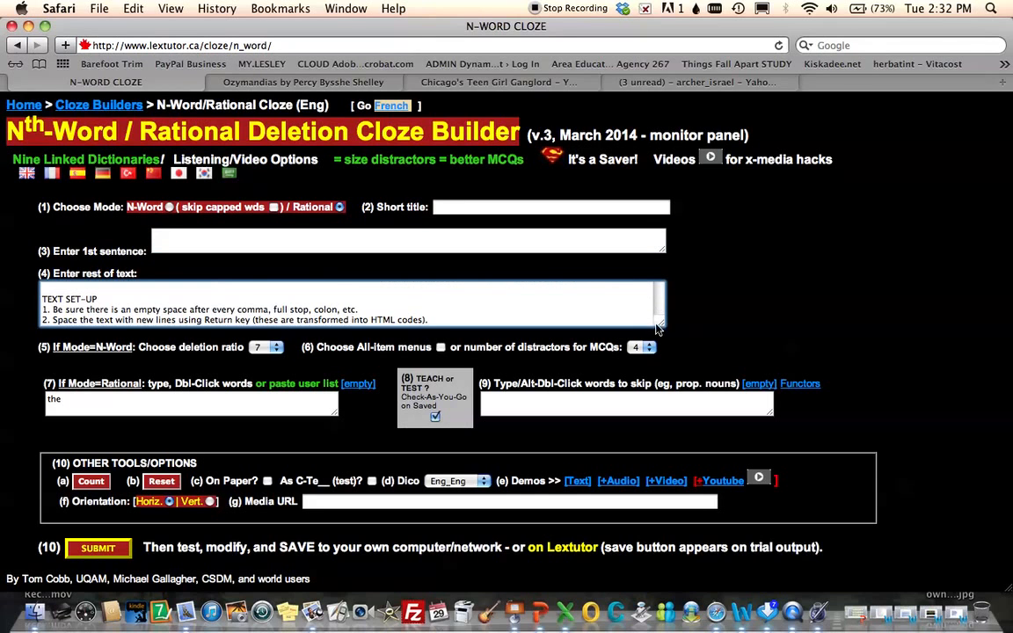
key(super+a)
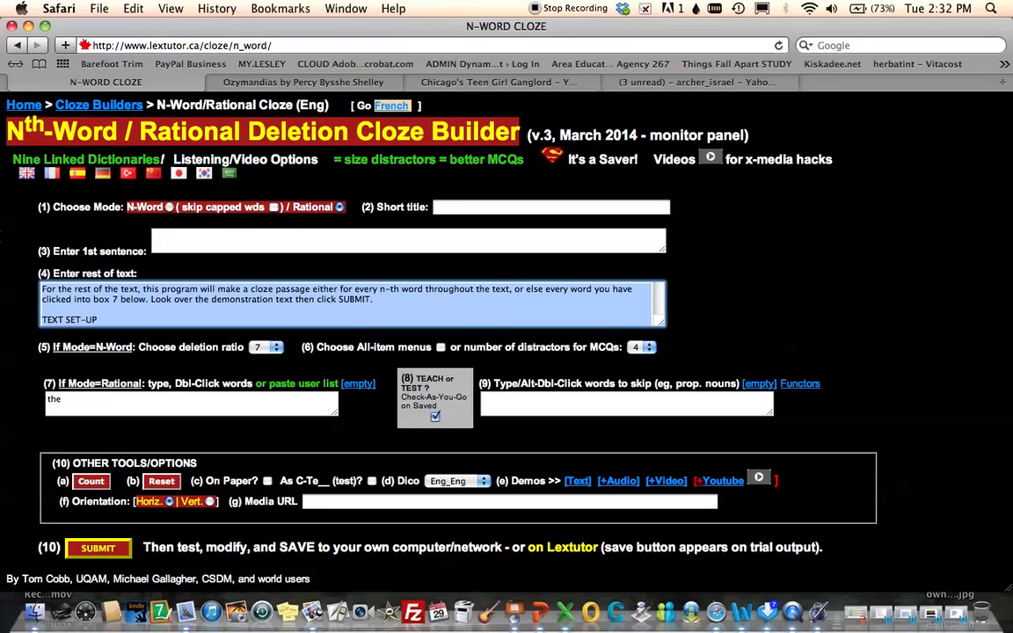
key(BackSpace)
key(Tab)
key(BackSpace)
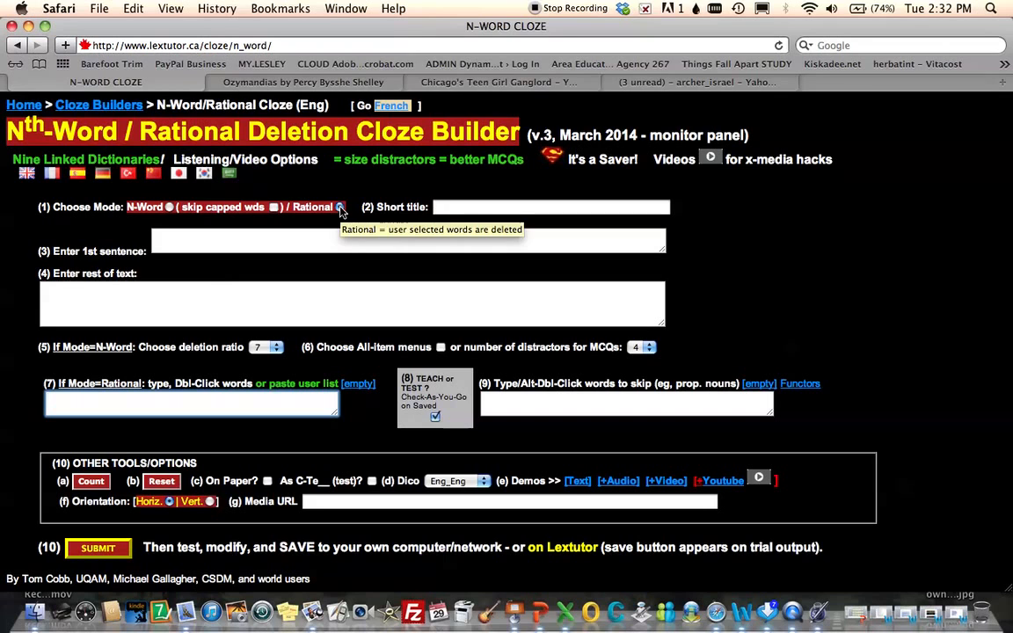
Set the cloze's short title to the suggested entry "OZYMANDIAS_(SHELLEY, 1818)"
click(458, 207)
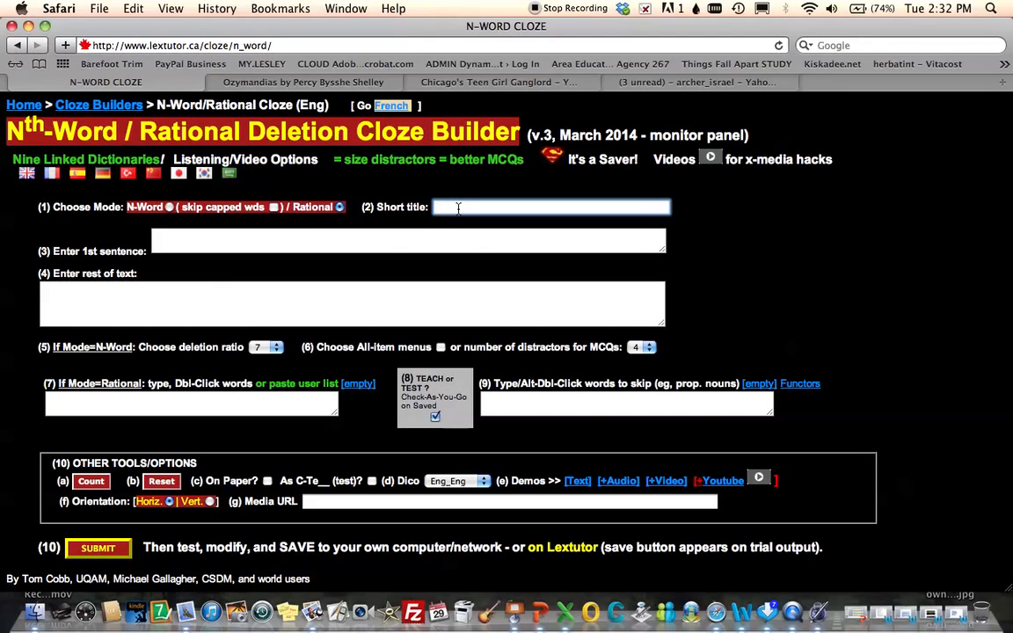
text(Ozymandias_(SHELLEY,_1818)
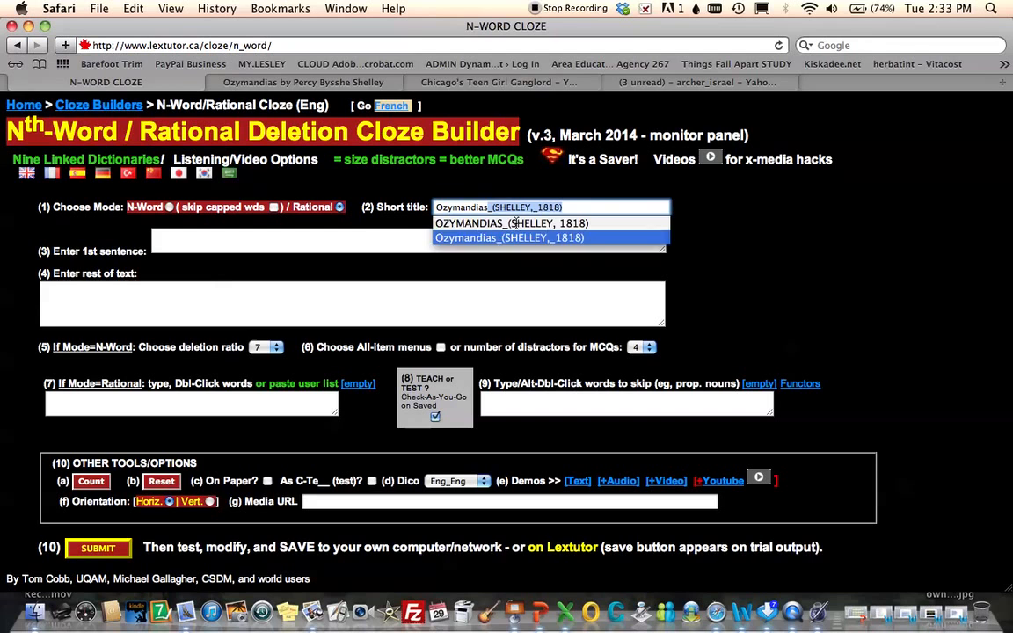
key(Up)
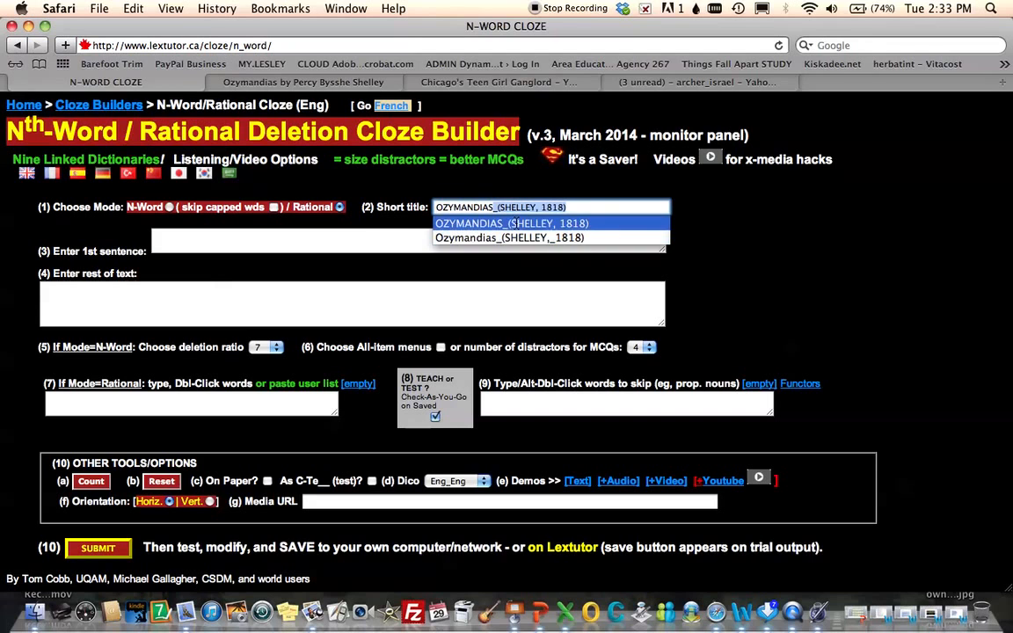
key(Return)
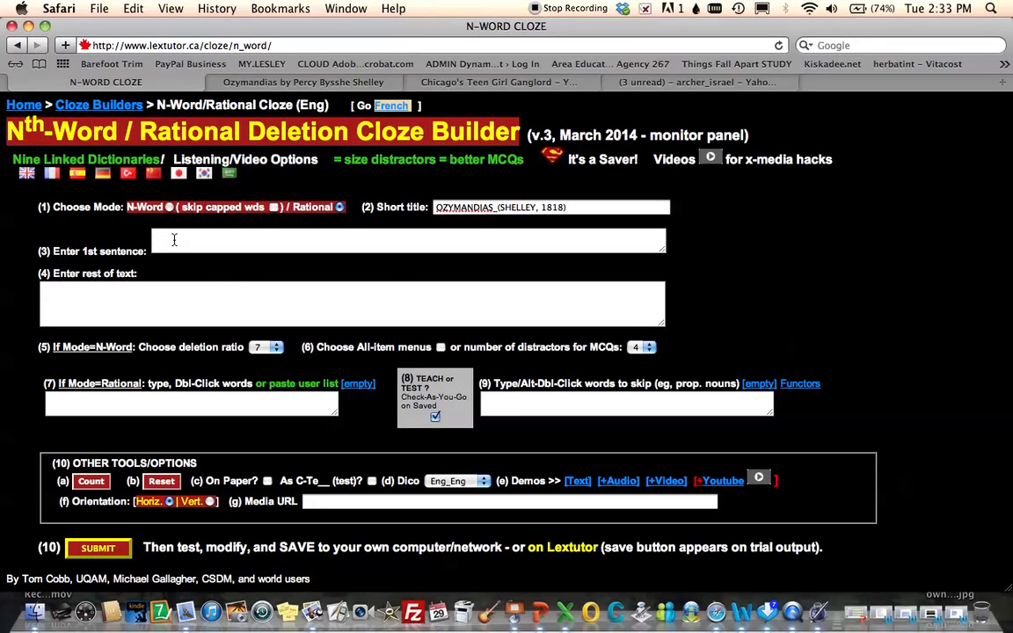
Copy the body of the Ozymandias poem from the Word document and paste it into the cloze builder as the rest of the text
click(955, 619)
drag(314, 278, 481, 490)
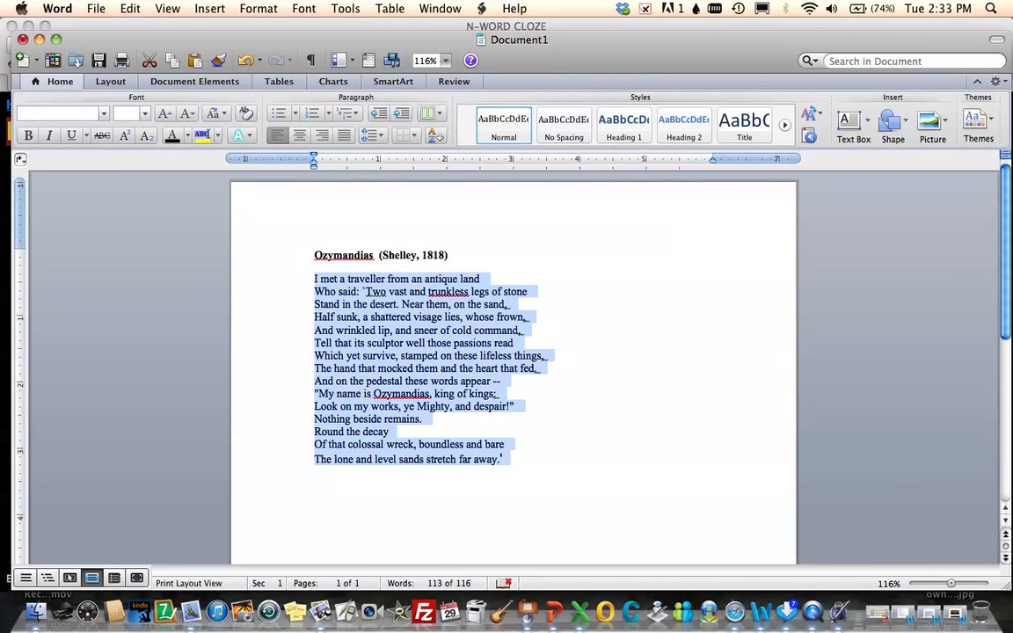
click(39, 39)
click(74, 301)
key(super+v)
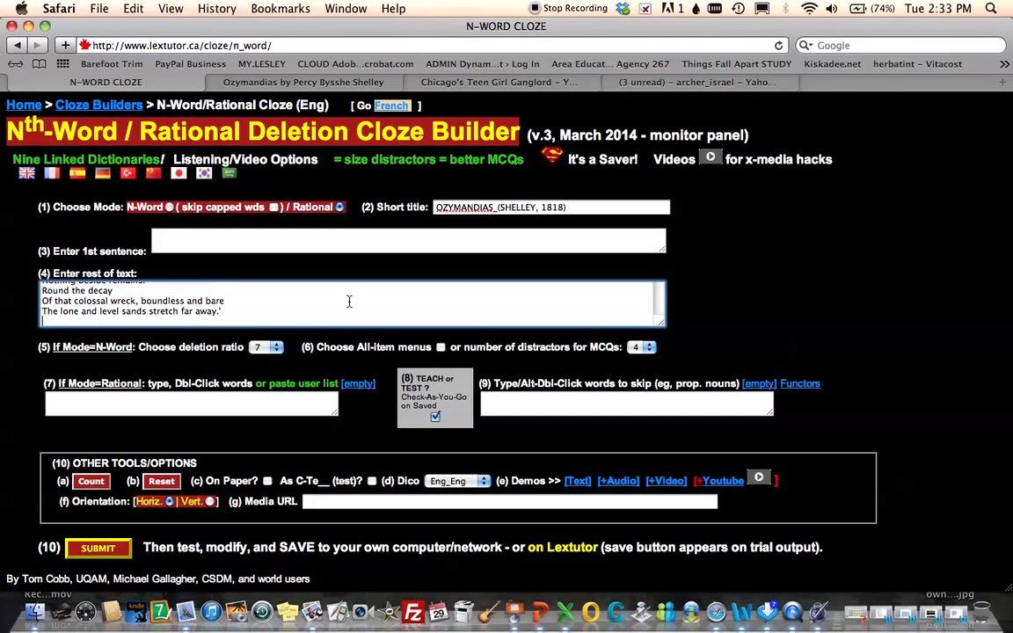
Add "antique", "vast", "trunkless" and "visage" from the poem's opening lines to the Rational deletion list
scroll(114, 291, up, 10)
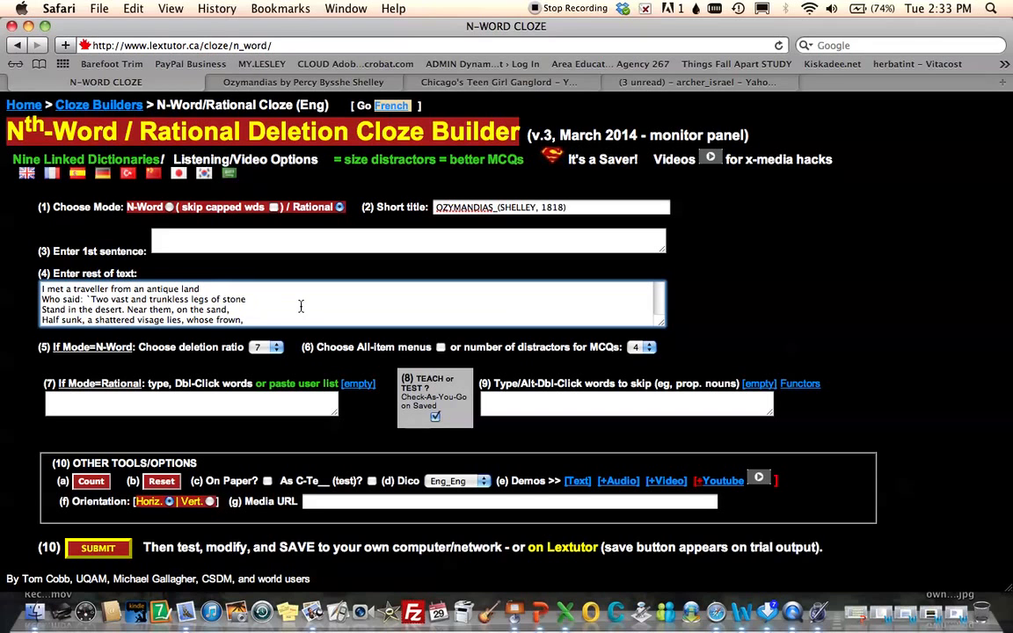
double_click(161, 289)
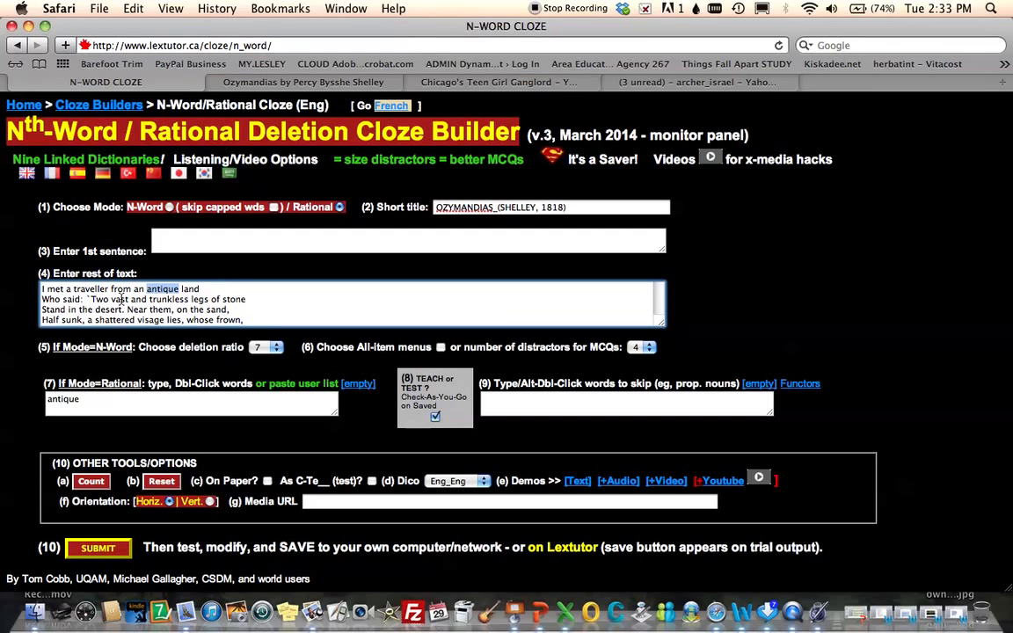
double_click(121, 299)
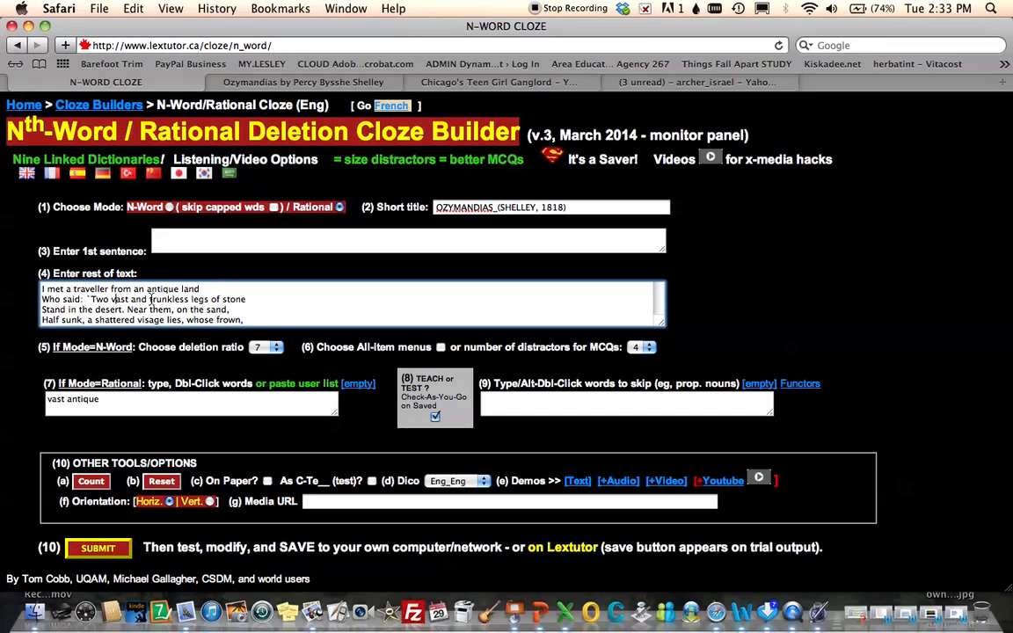
double_click(161, 300)
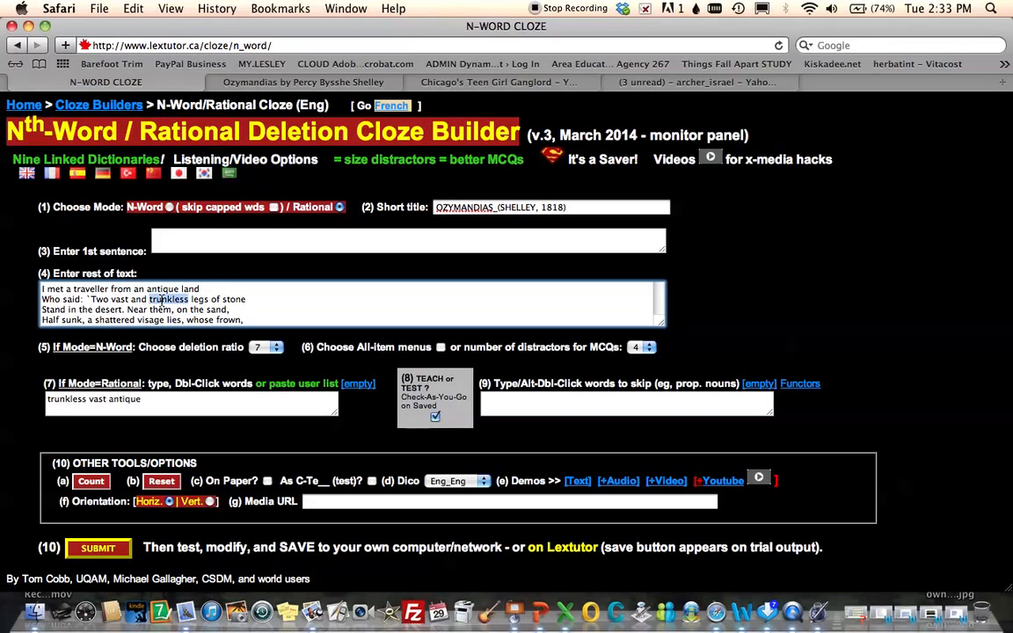
double_click(137, 320)
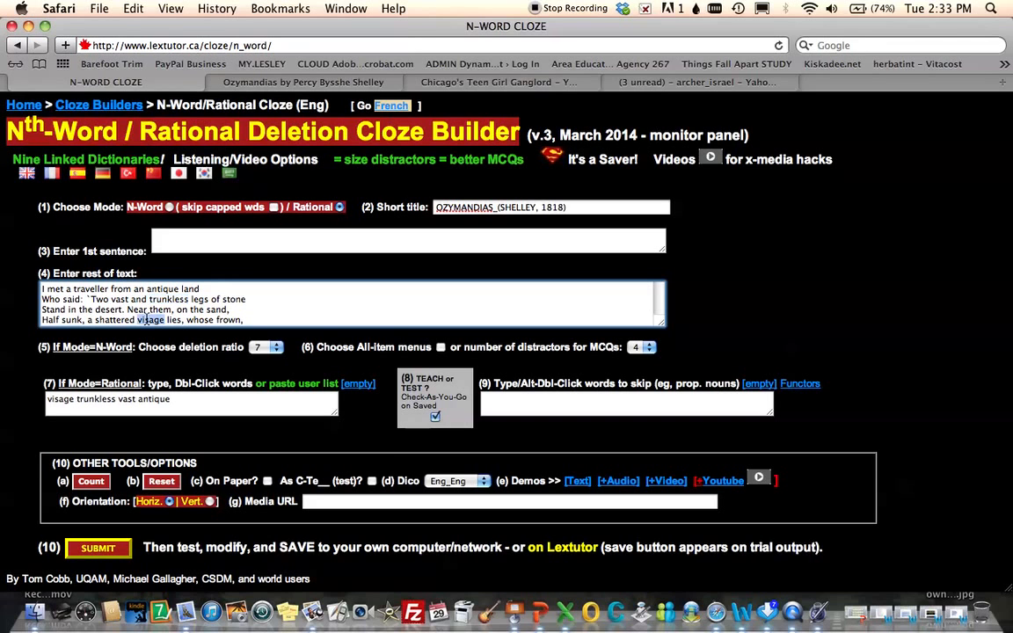
Add "sneer", "sculptor", "passions" and "lifeless" from the poem's middle lines to the Rational deletion list
click(256, 320)
key(Down)
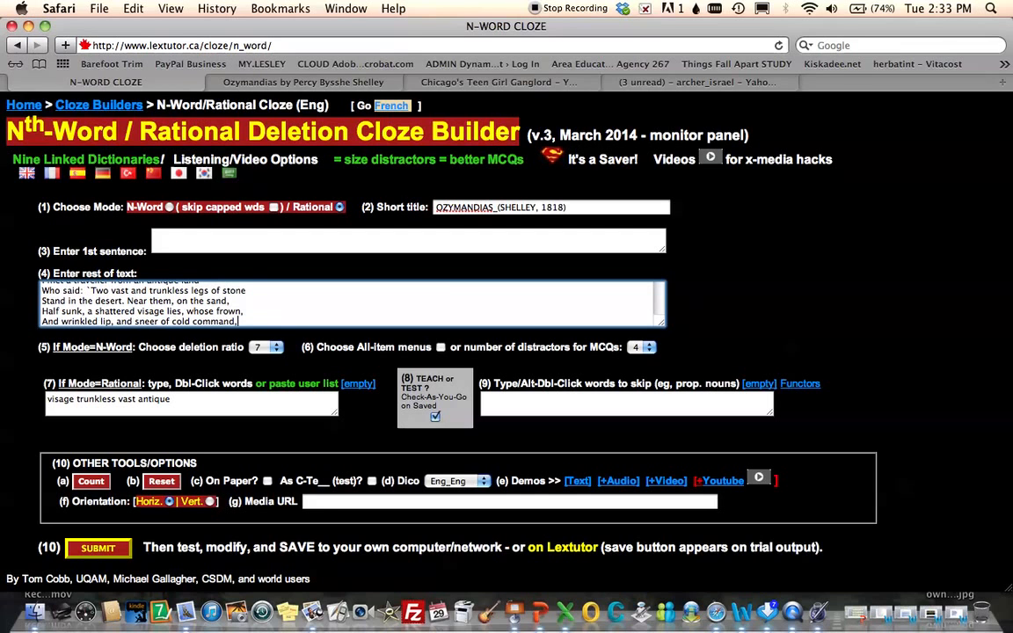
key(Down)
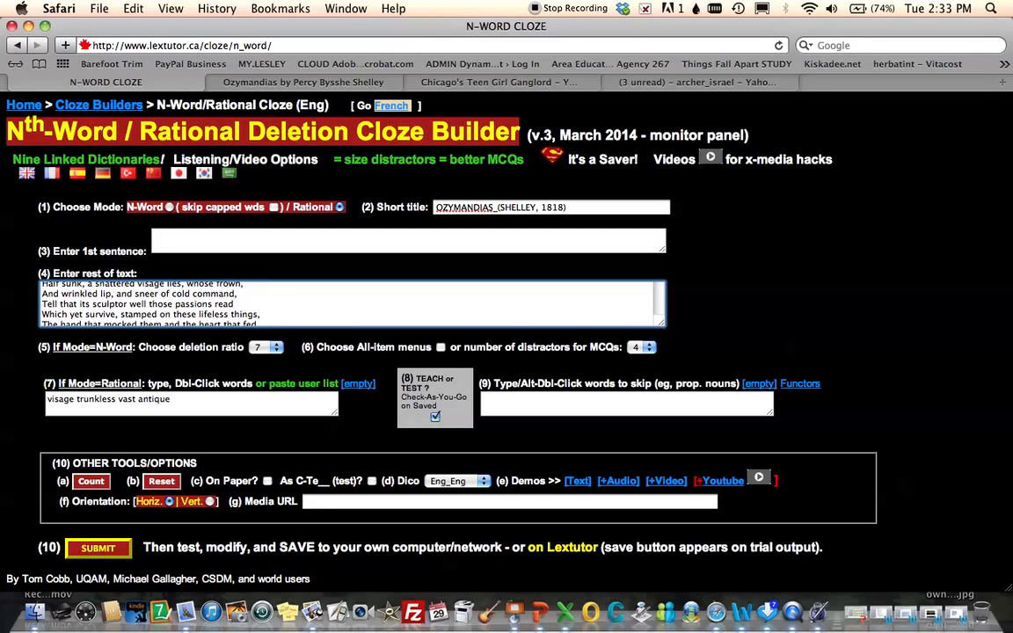
double_click(142, 295)
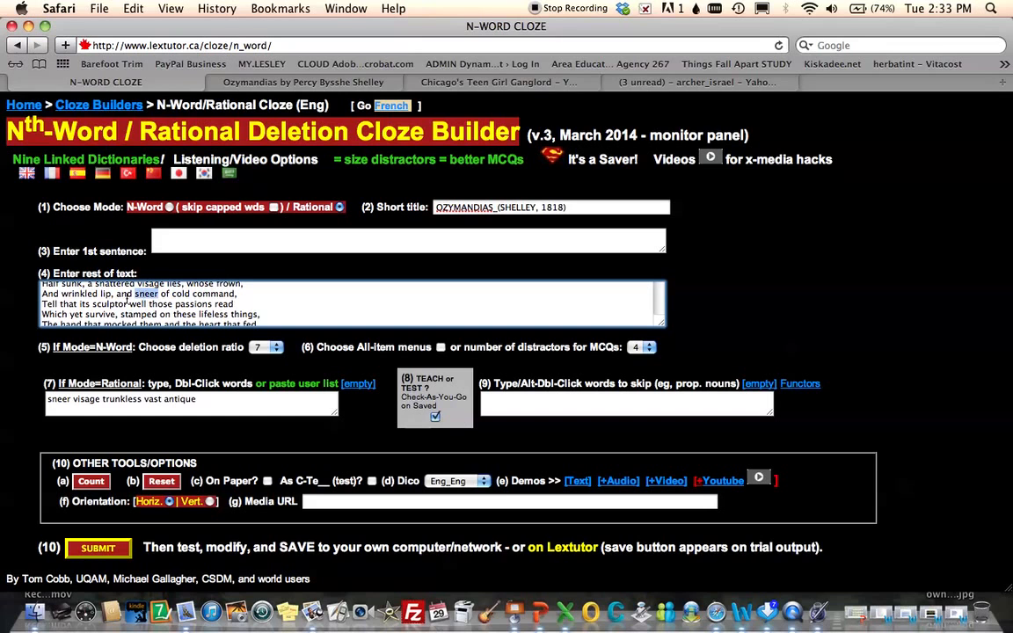
double_click(109, 303)
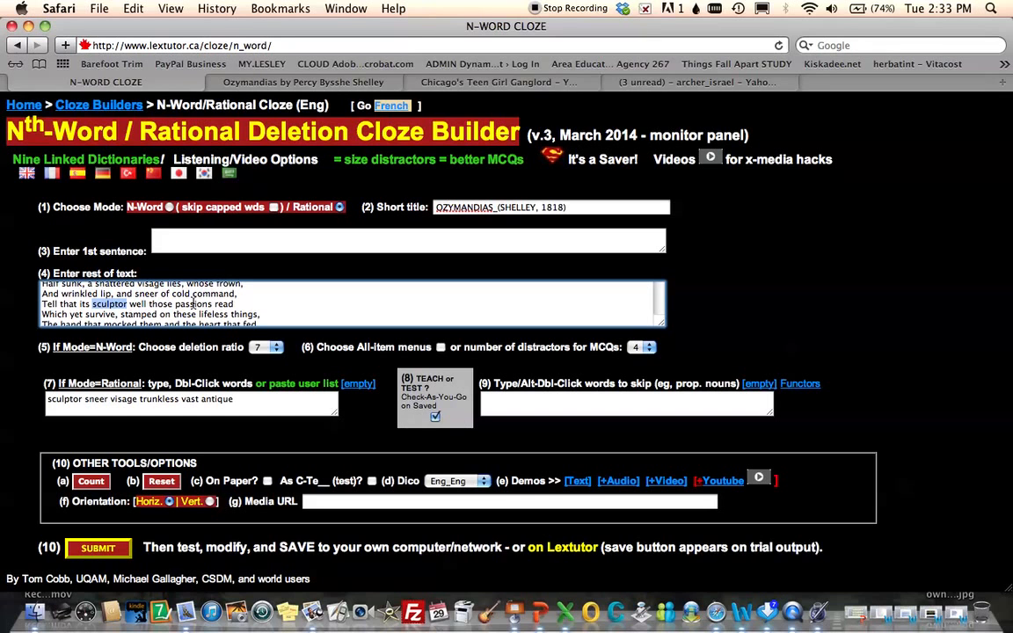
double_click(193, 303)
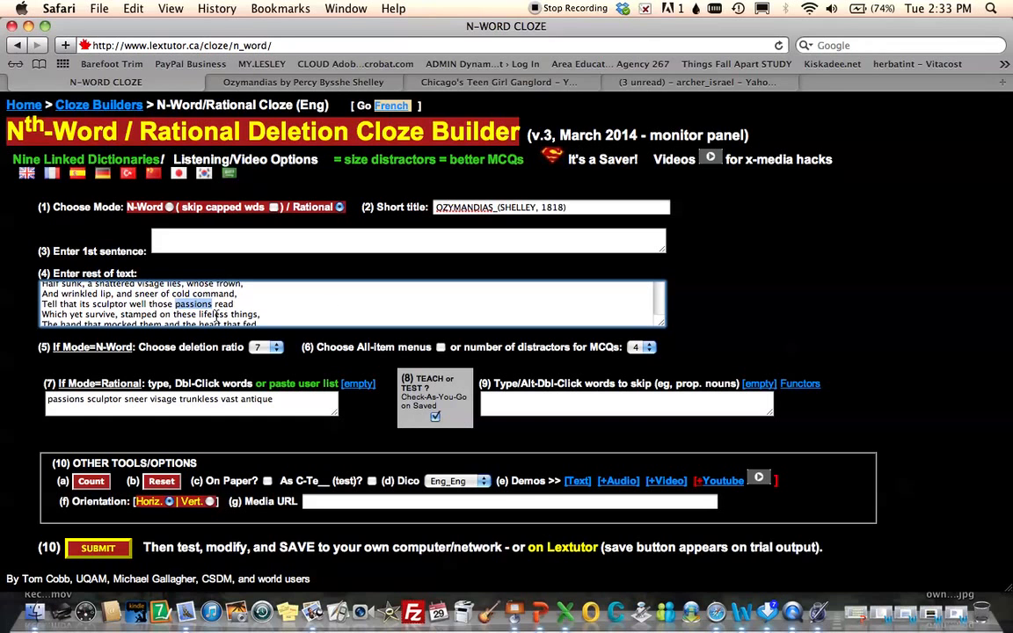
double_click(215, 315)
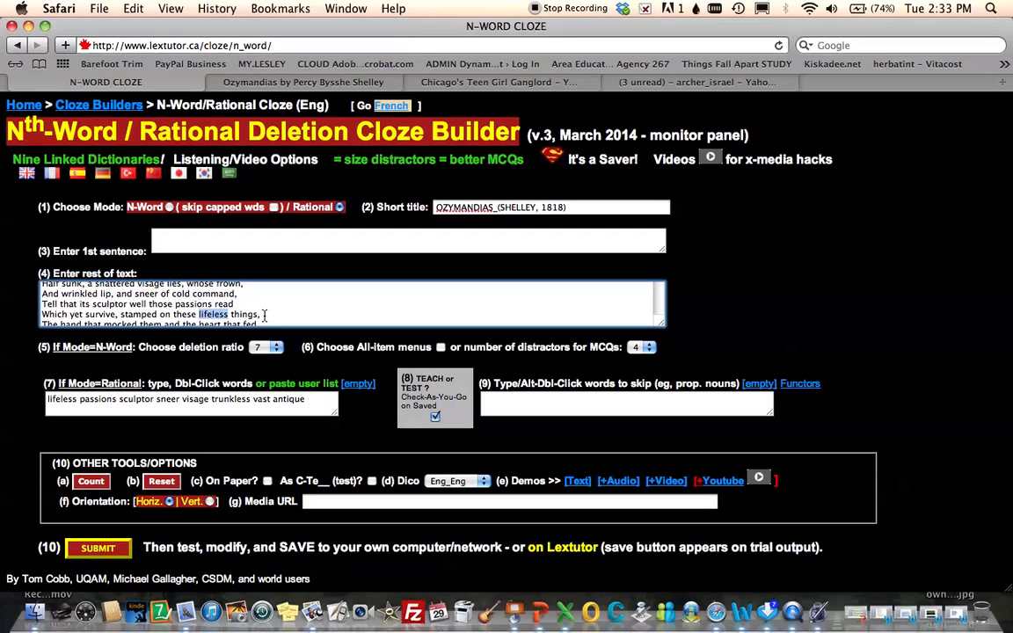
Add "mocked" and "pedestal" from the poem to the Rational deletion list
scroll(264, 315, down, 3)
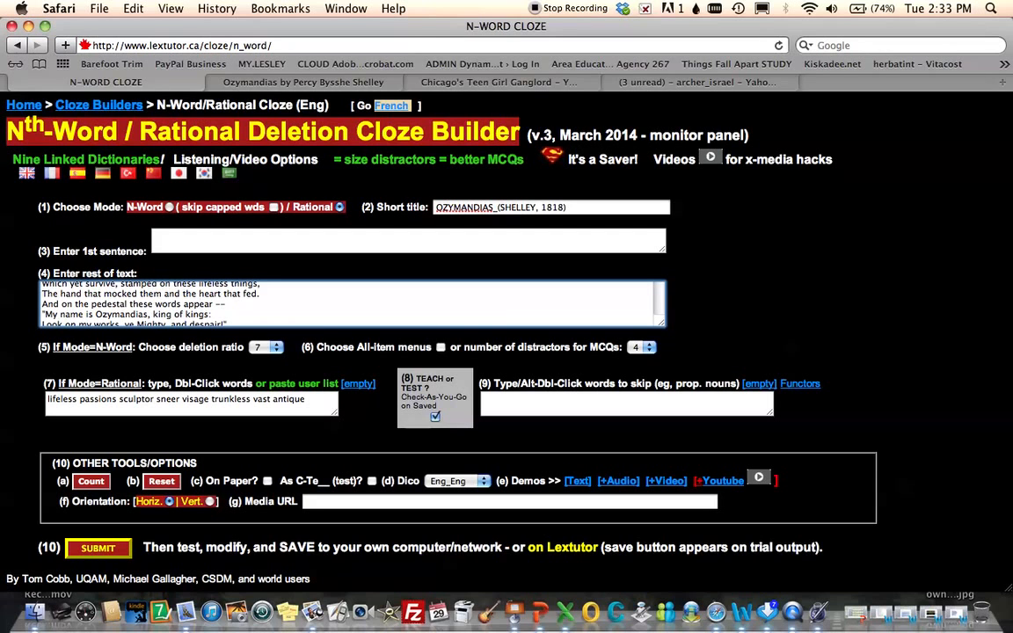
double_click(119, 294)
double_click(109, 303)
Add "ye" and "Mighty" to the Rational deletion list and join them there with a hyphen as "Mighty-ye"
click(267, 321)
scroll(267, 320, down, 3)
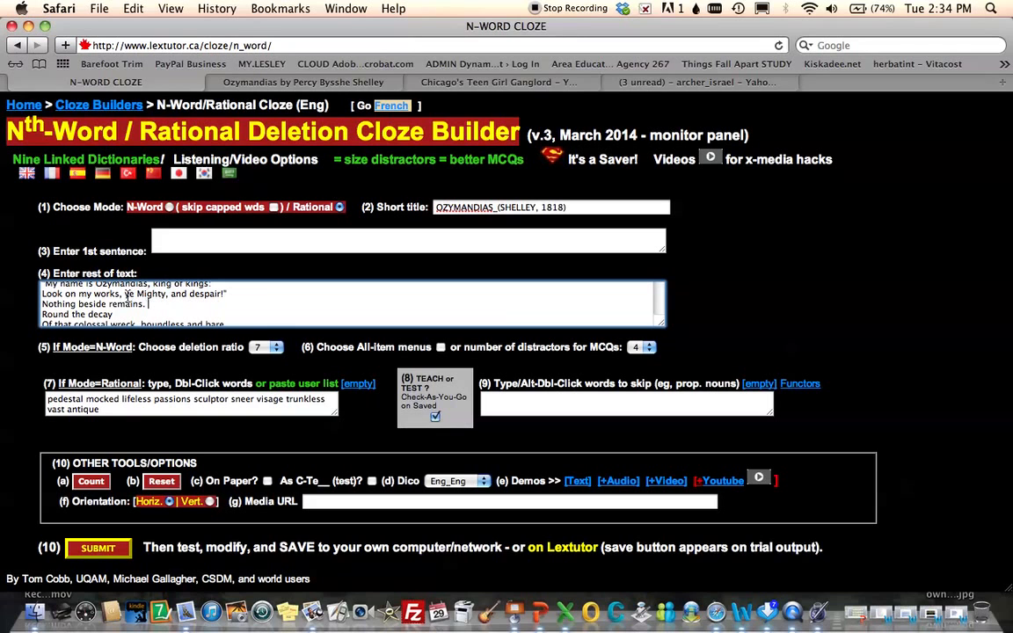
double_click(129, 295)
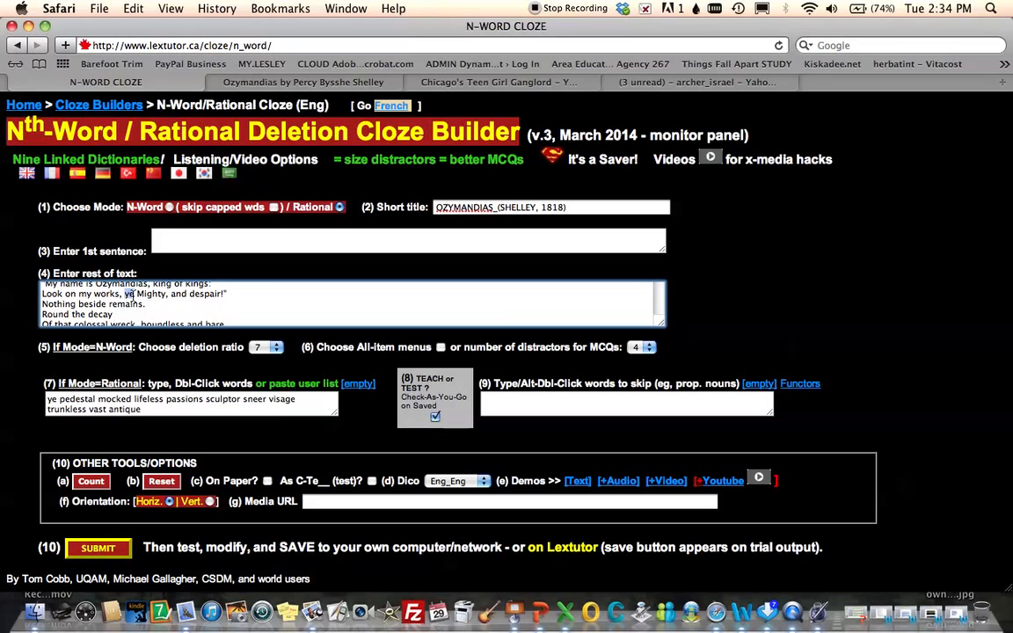
double_click(149, 295)
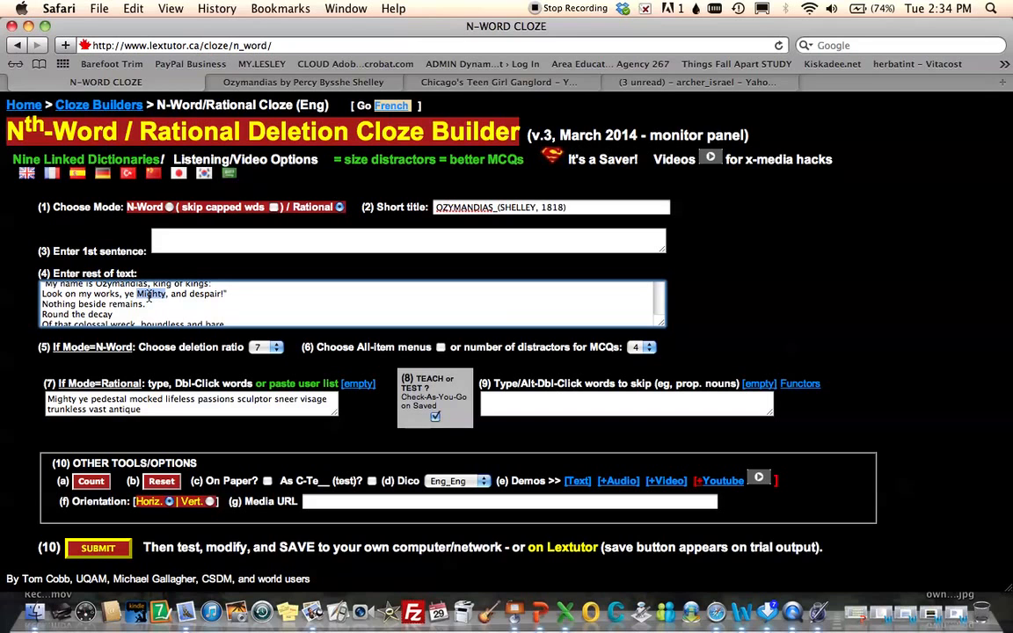
click(80, 401)
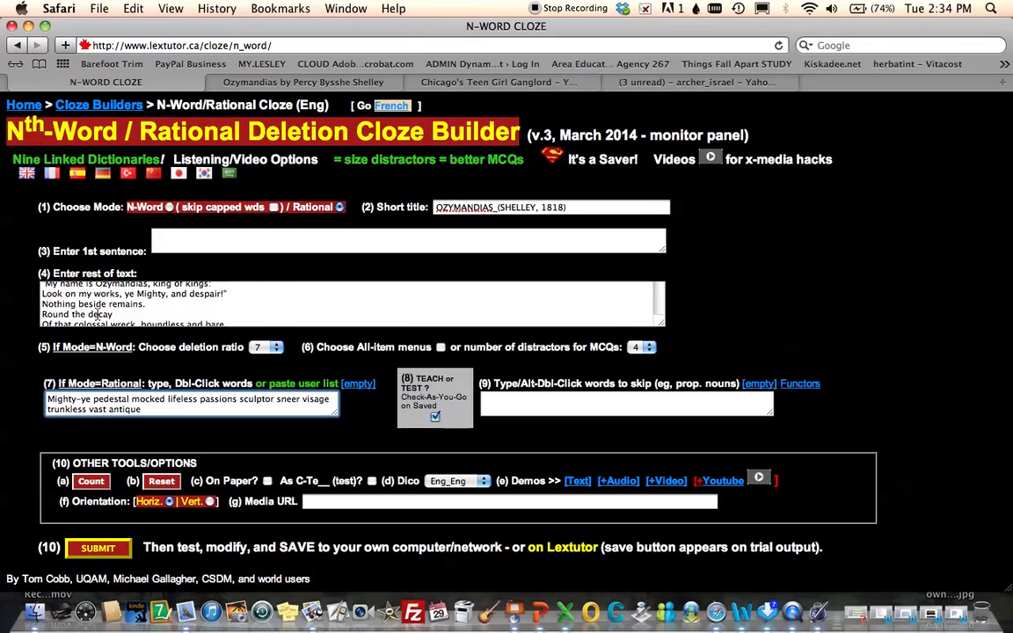
Add "decay", "colossal", "boundless" and "lone" from the poem's closing lines to the Rational deletion list
double_click(101, 314)
click(158, 318)
key(Down)
key(Down)
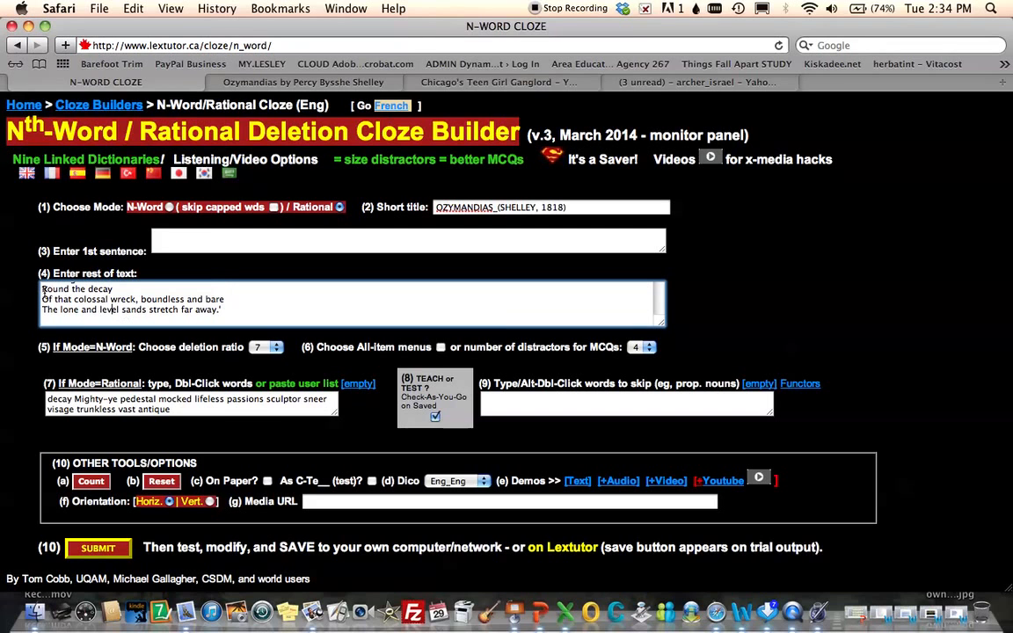
double_click(91, 300)
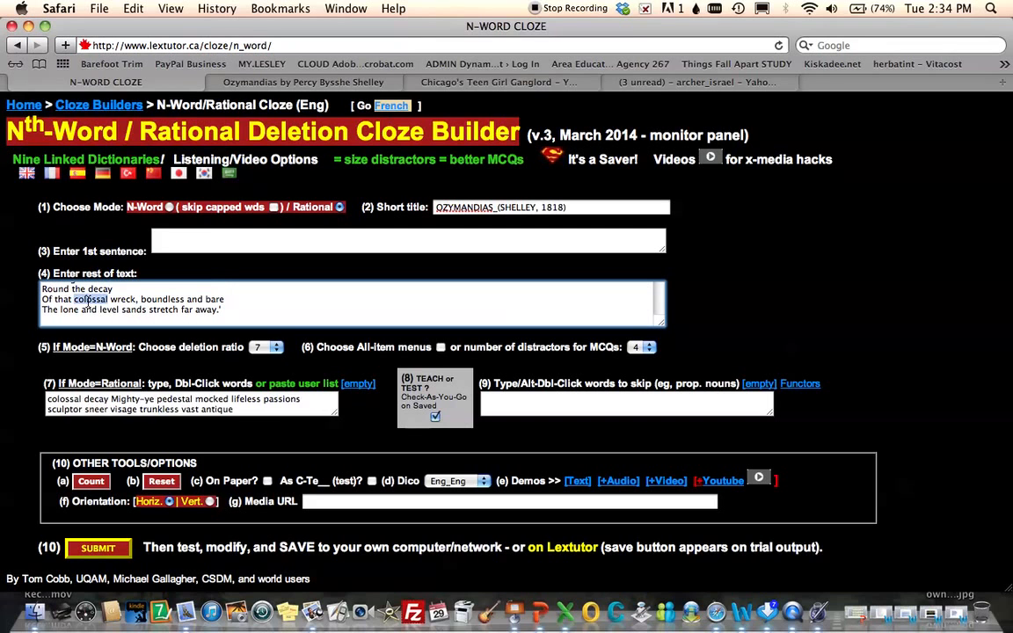
double_click(155, 299)
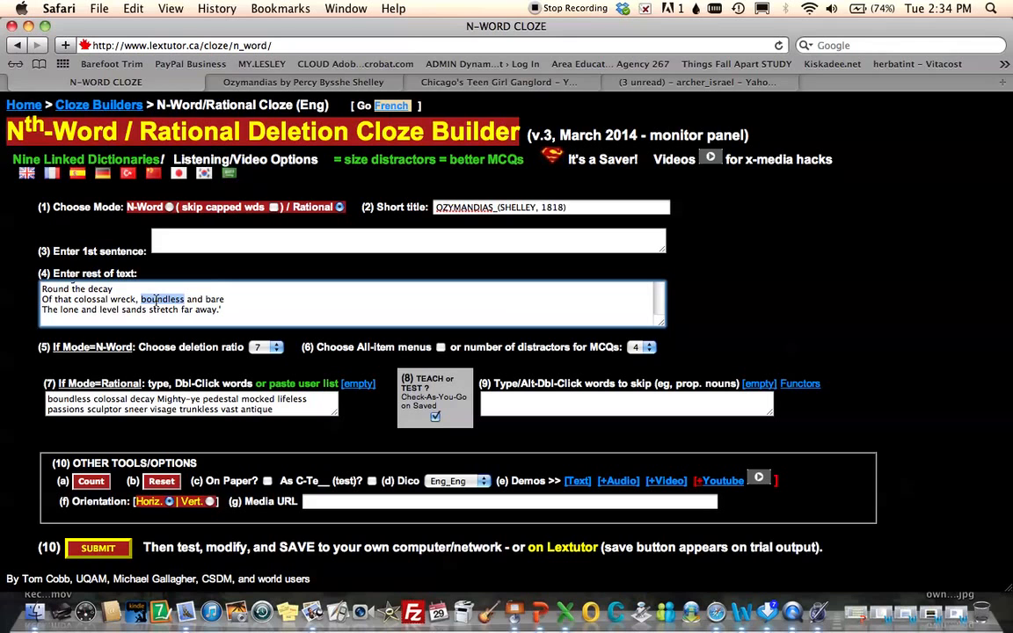
double_click(70, 309)
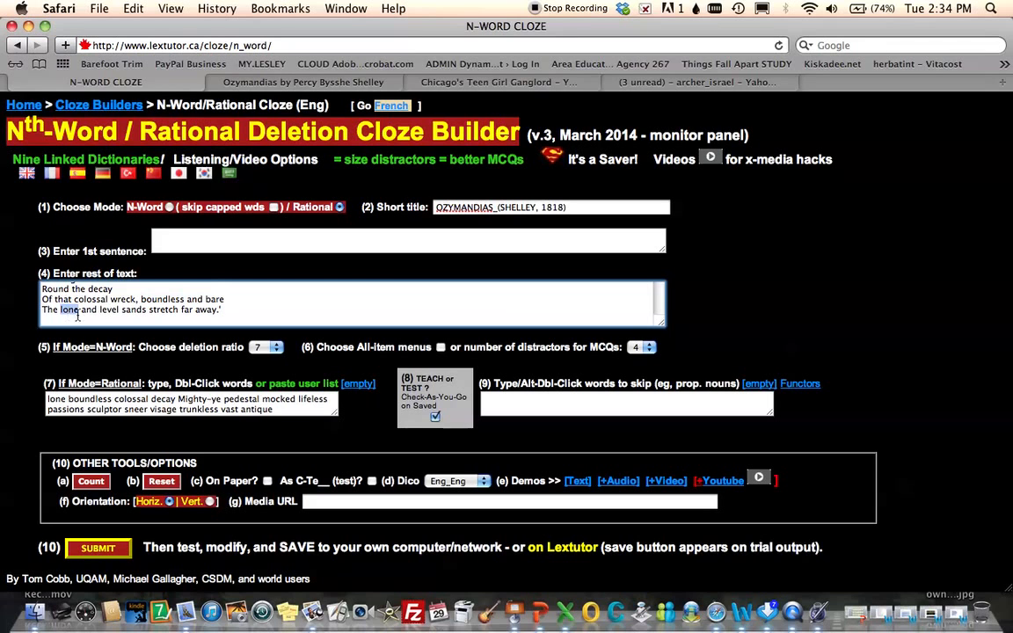
Add "level" and "stretch" from the poem's last line to the Rational deletion list and submit the form to generate the cloze passage
double_click(109, 309)
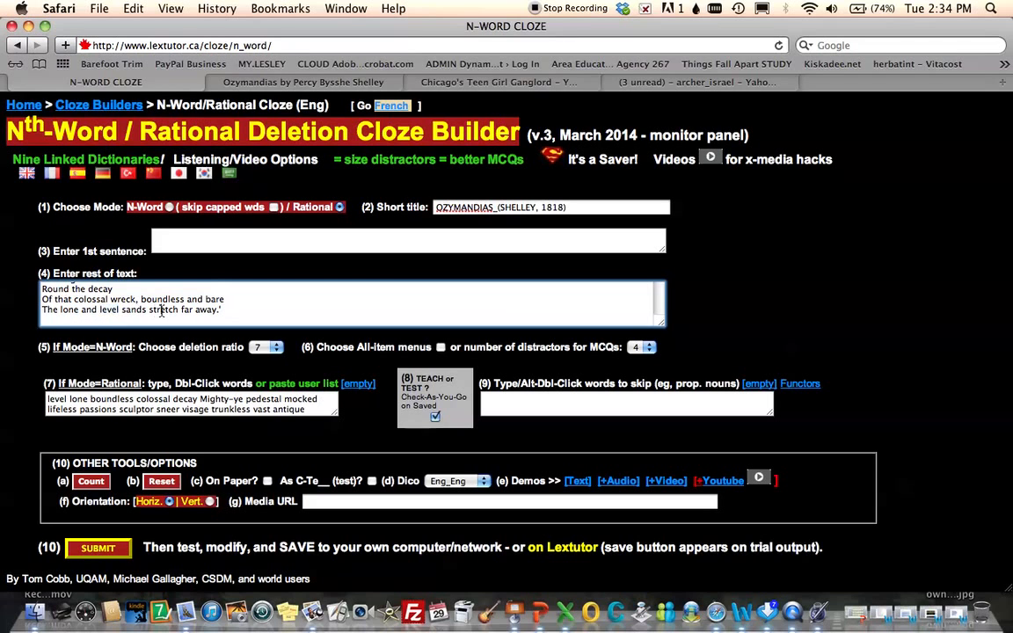
double_click(162, 310)
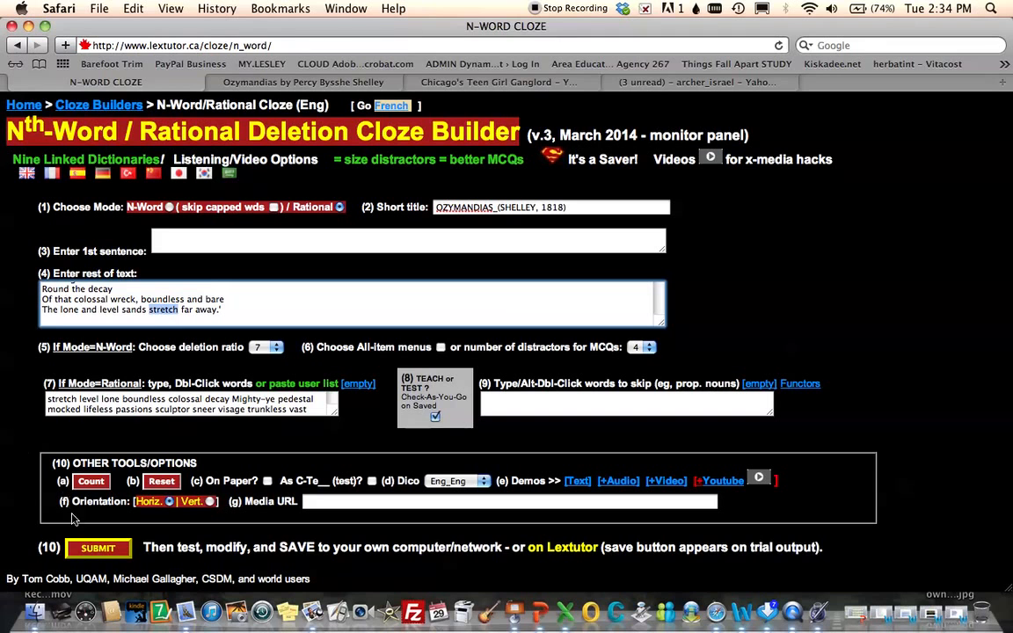
click(86, 550)
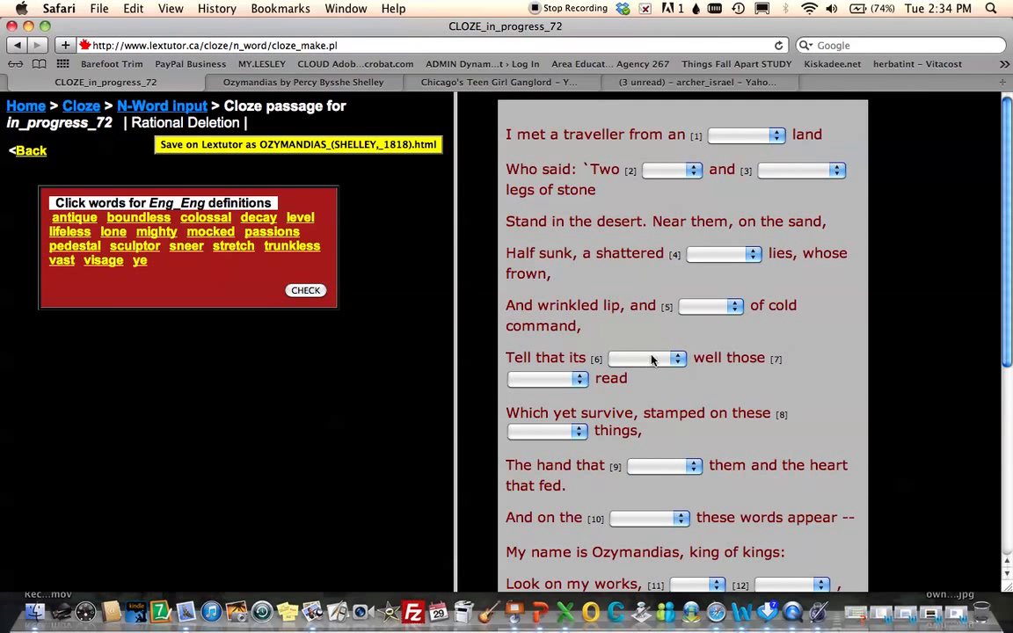
Review the generated cloze passage from start to end and check the answer choices offered for gaps in its first two lines
scroll(996, 346, down, 5)
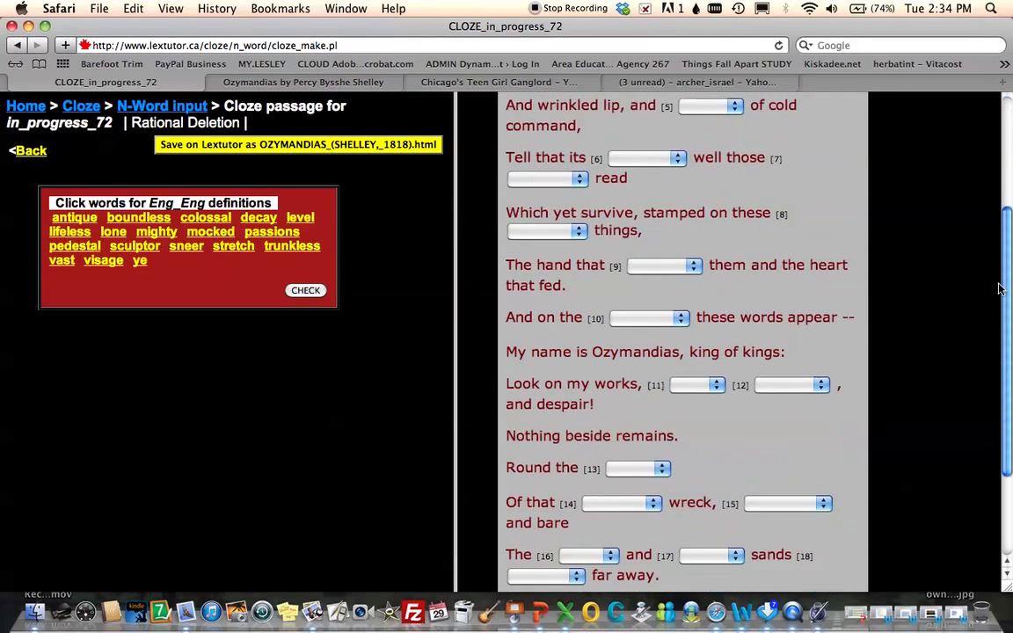
scroll(996, 346, up, 5)
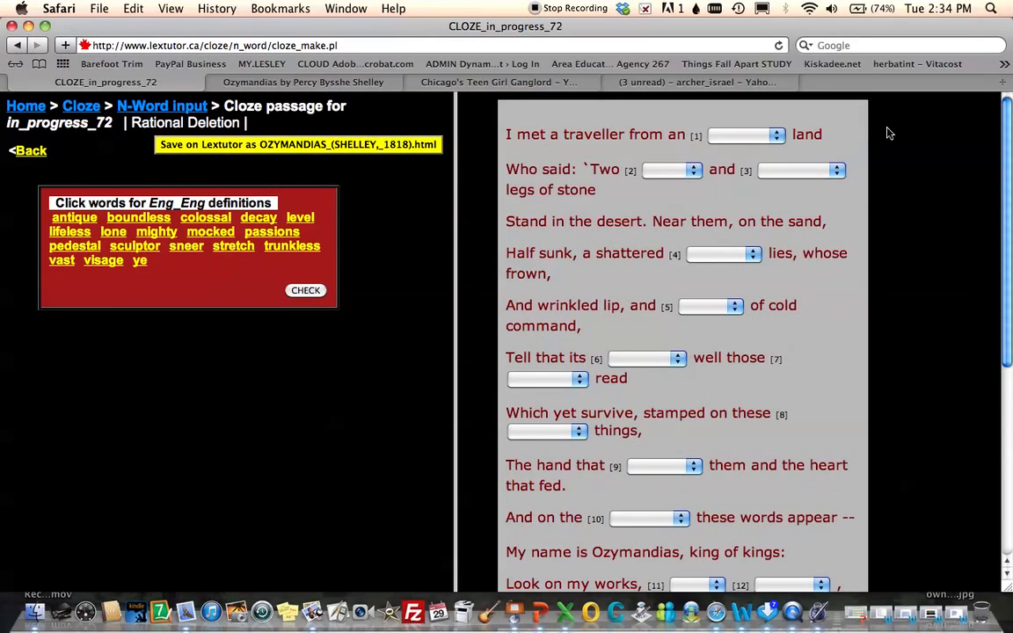
click(779, 136)
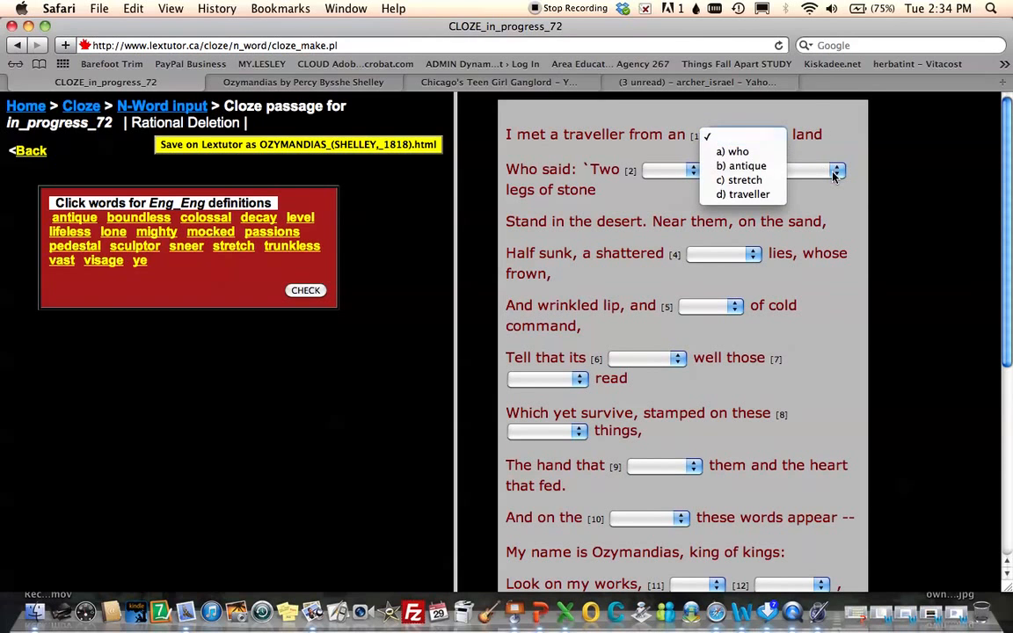
click(779, 139)
click(802, 171)
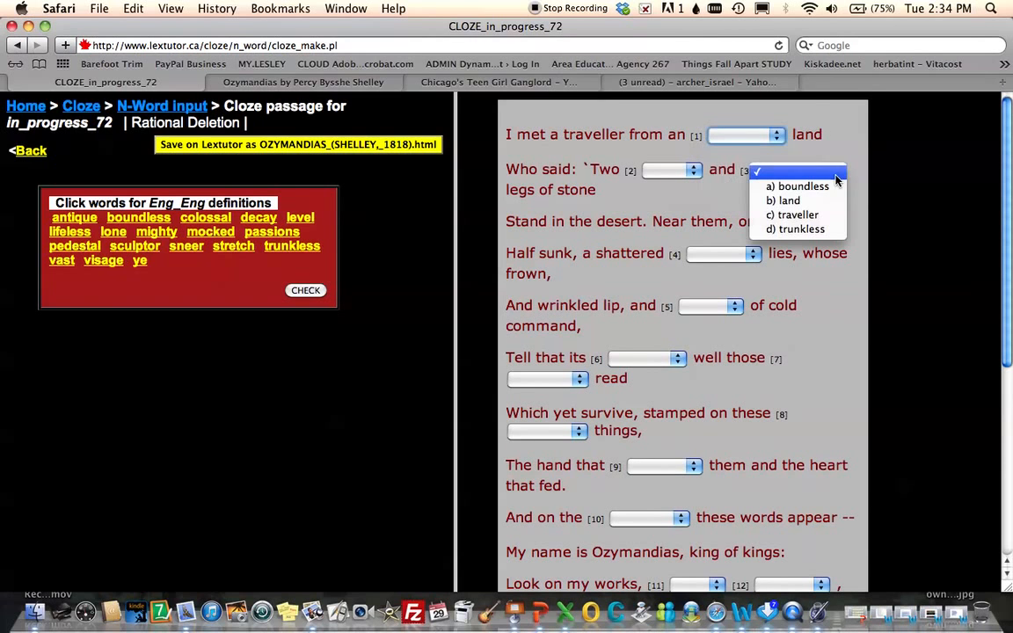
click(695, 171)
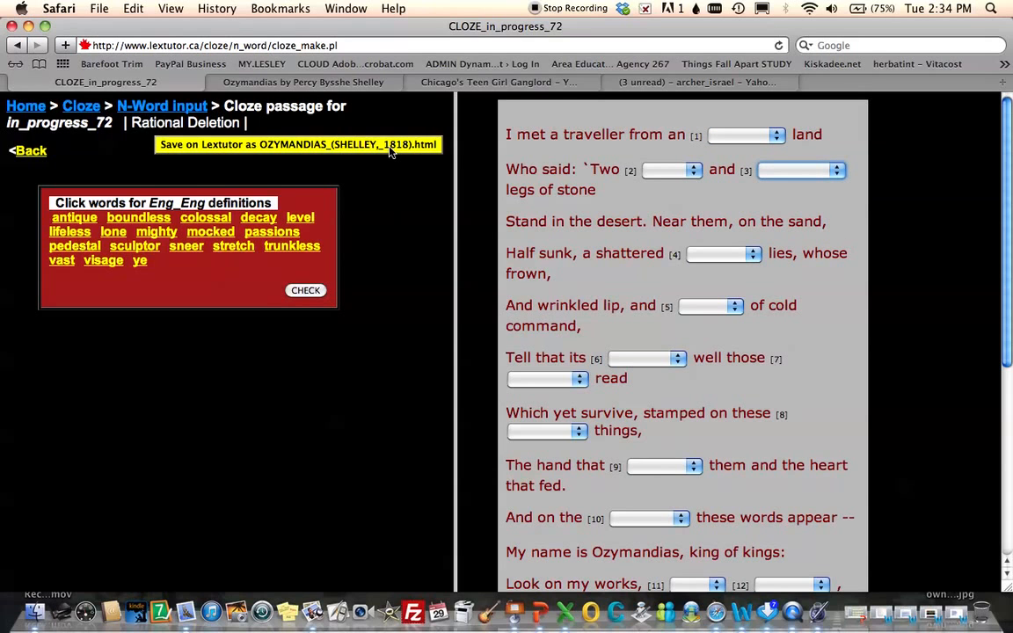
Save the cloze passage on Lextutor as OZYMANDIAS_(SHELLEY,_1818).html and copy its web address
click(290, 146)
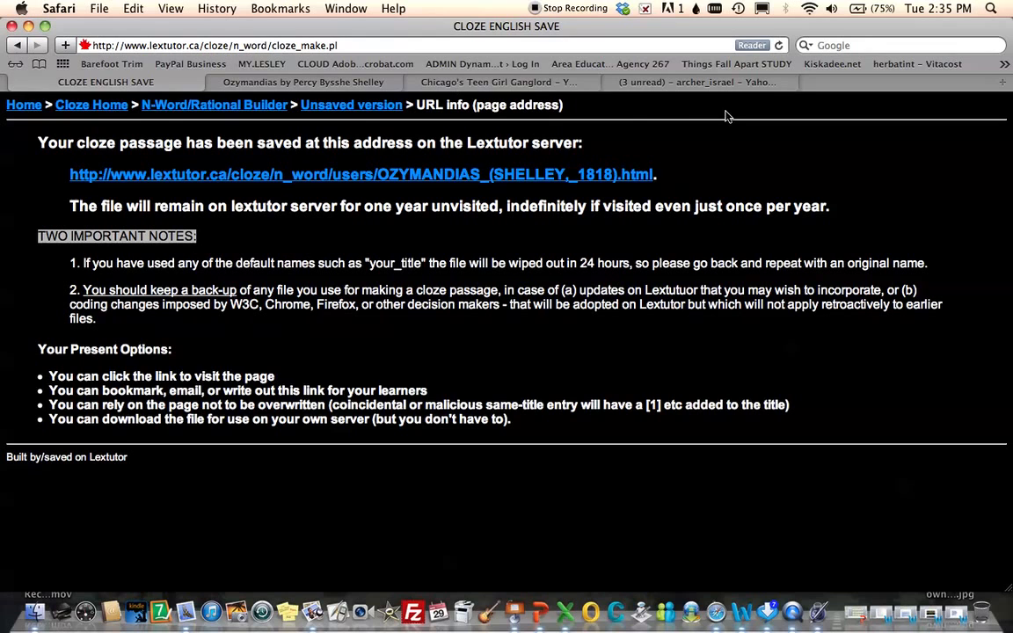
drag(655, 175, 18, 178)
key(super+c)
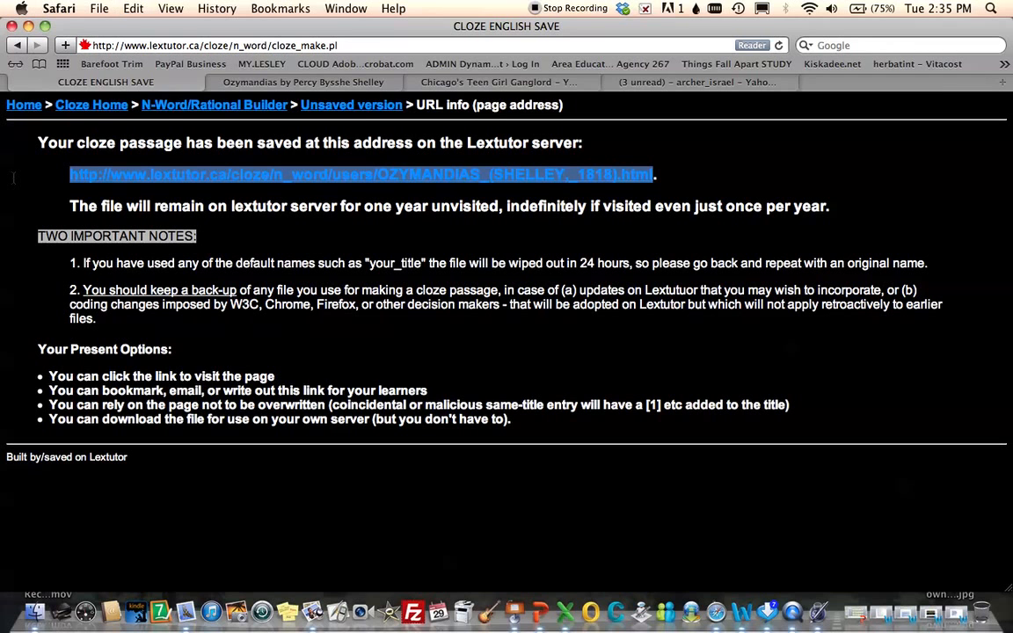
Switch to the Word document and paste the copied cloze address on a new line below the poem
click(957, 616)
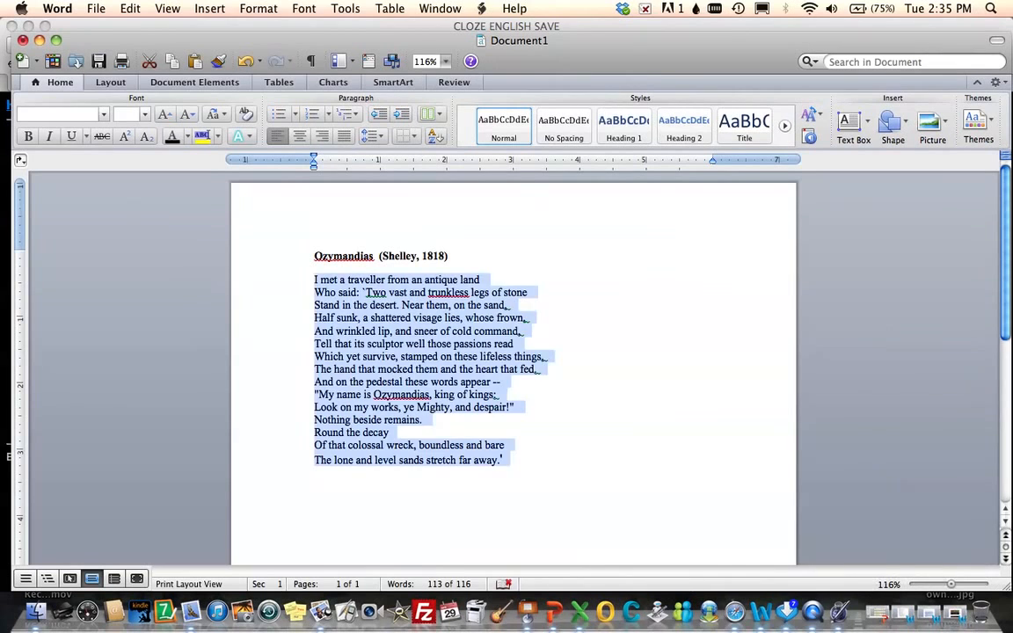
click(511, 484)
key(Return)
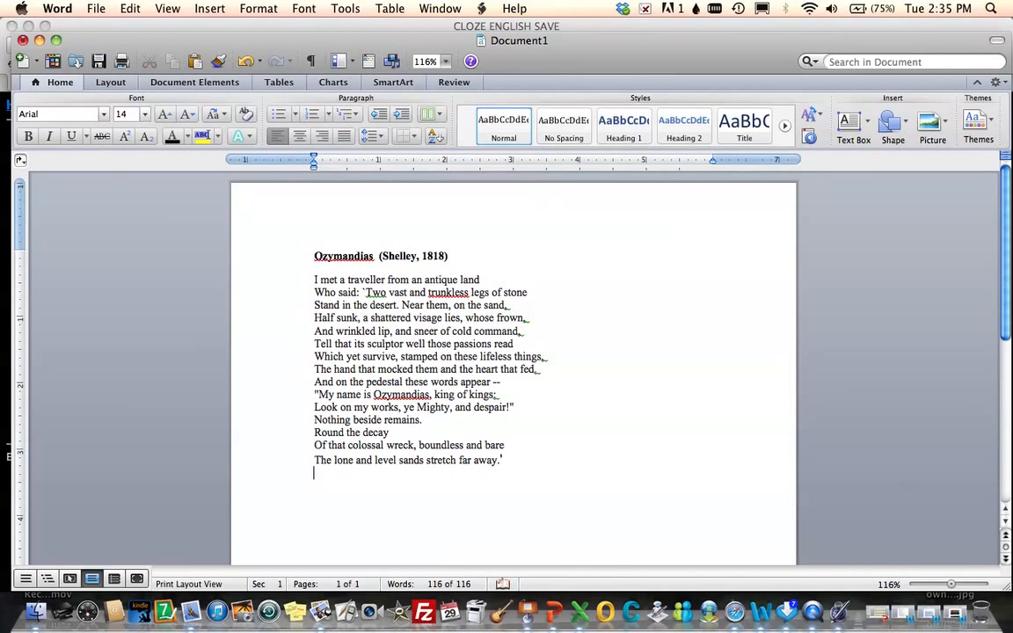
key(super+v)
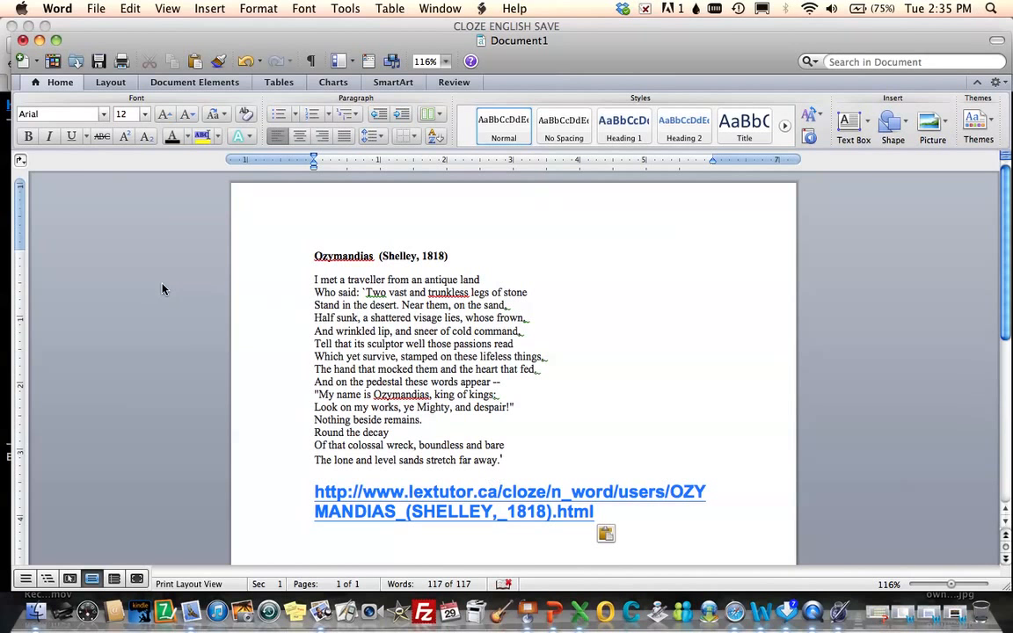
Minimize the Word document, return to the Compleat Lexical Tutor home page in Safari and close that page
click(39, 40)
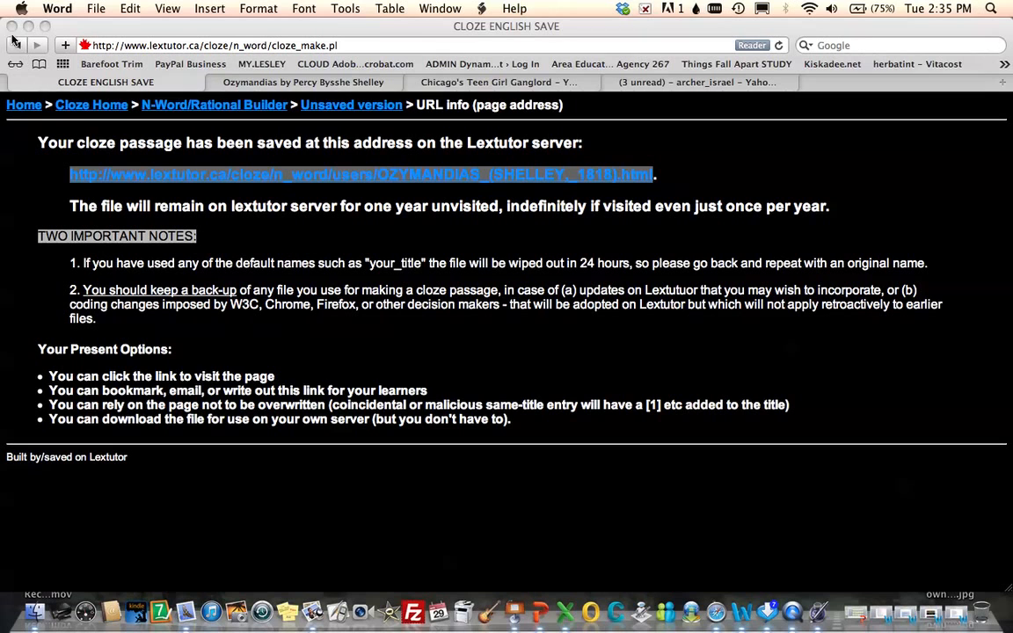
click(19, 107)
click(20, 106)
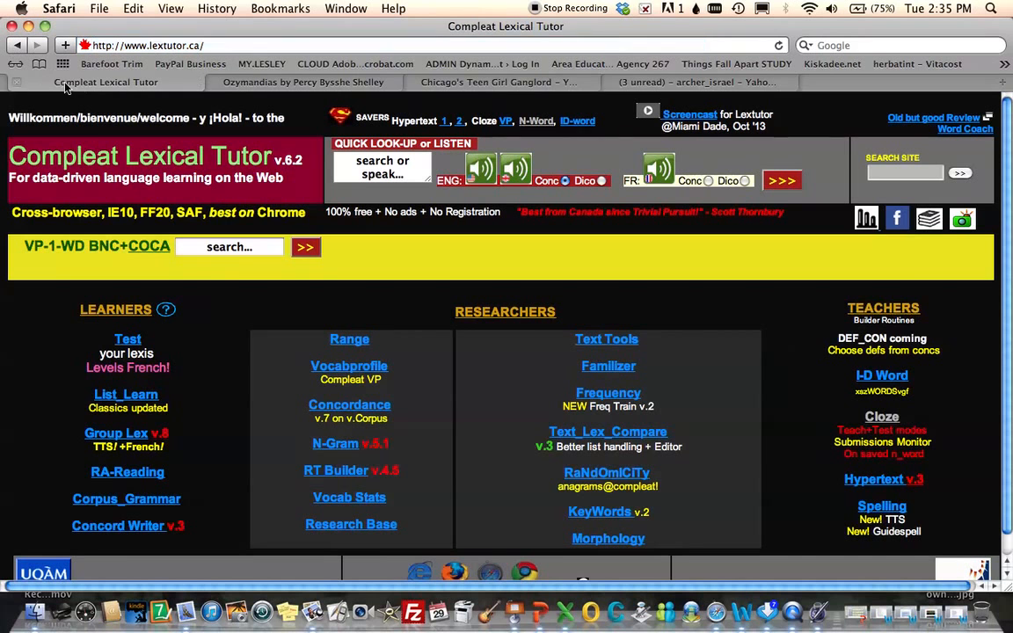
click(17, 82)
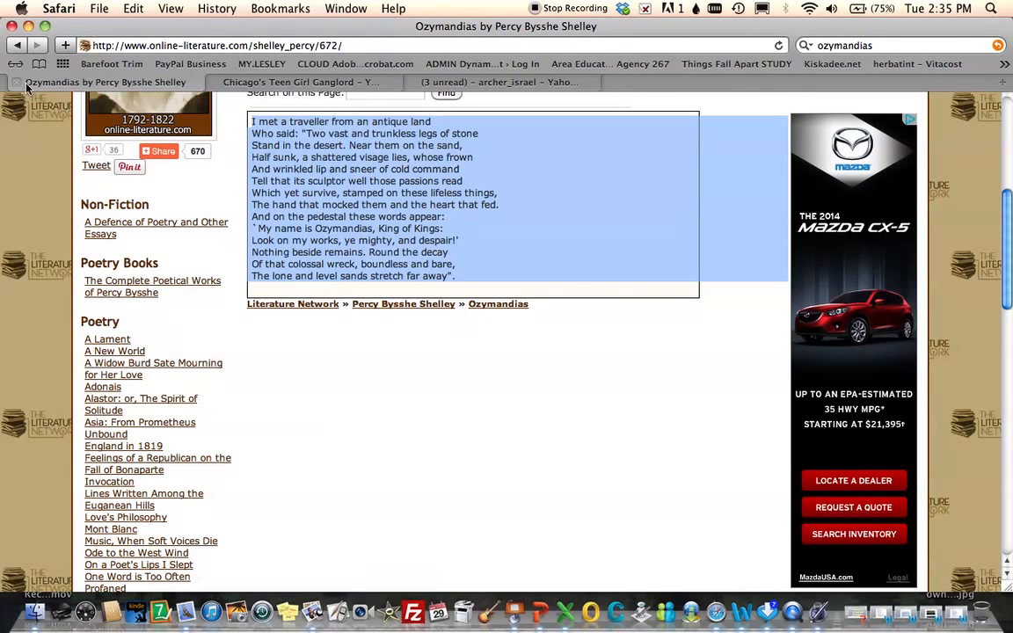
Open the saved cloze exercise in Safari from its link in the Word document and look through the whole passage
click(933, 613)
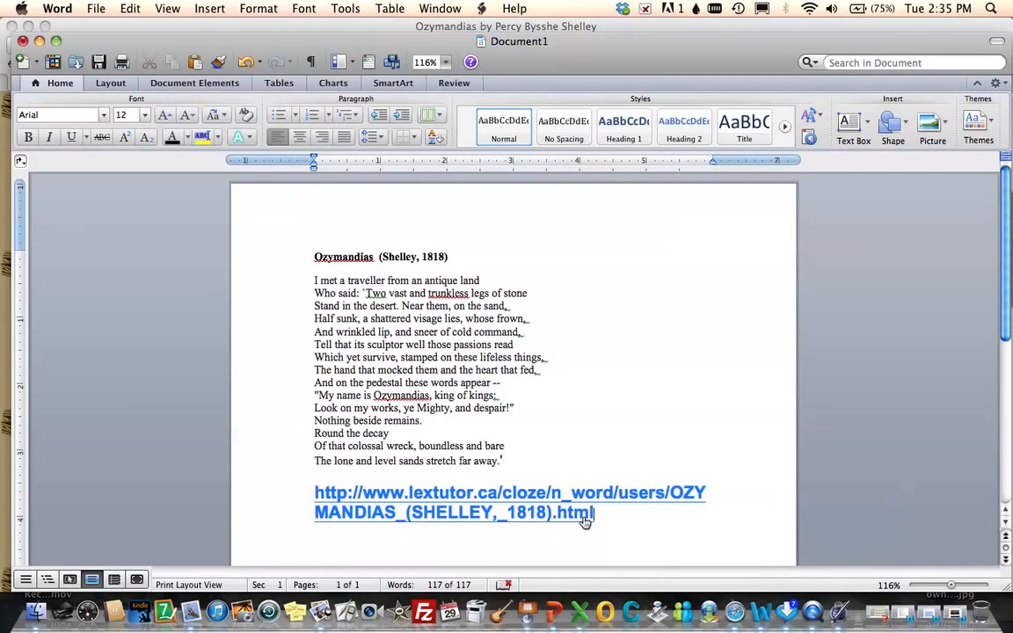
click(573, 513)
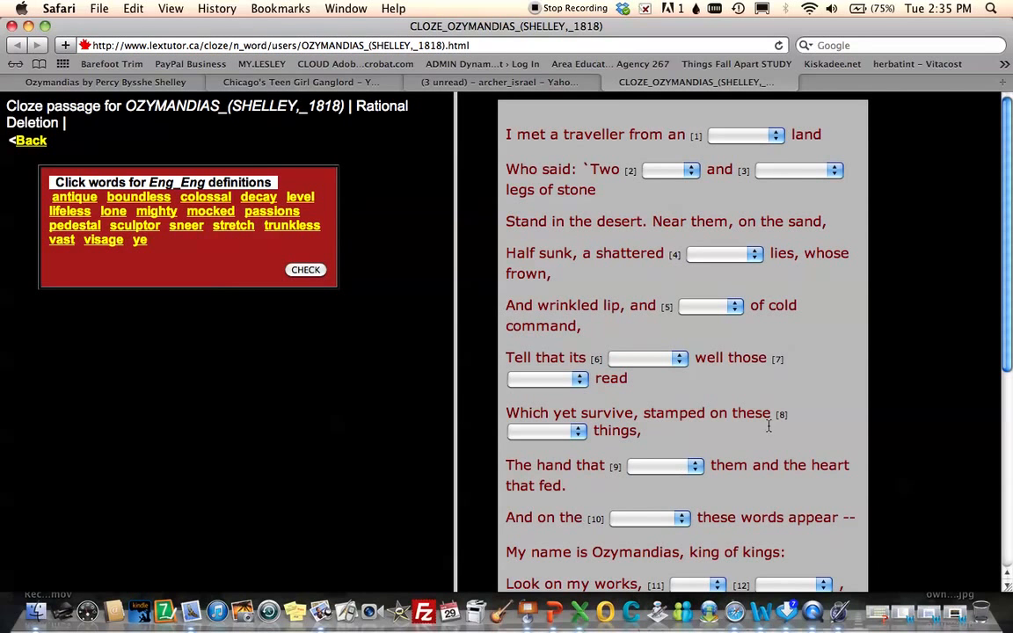
drag(1006, 344, 973, 245)
scroll(910, 235, down, 10)
drag(1000, 506, 1010, 254)
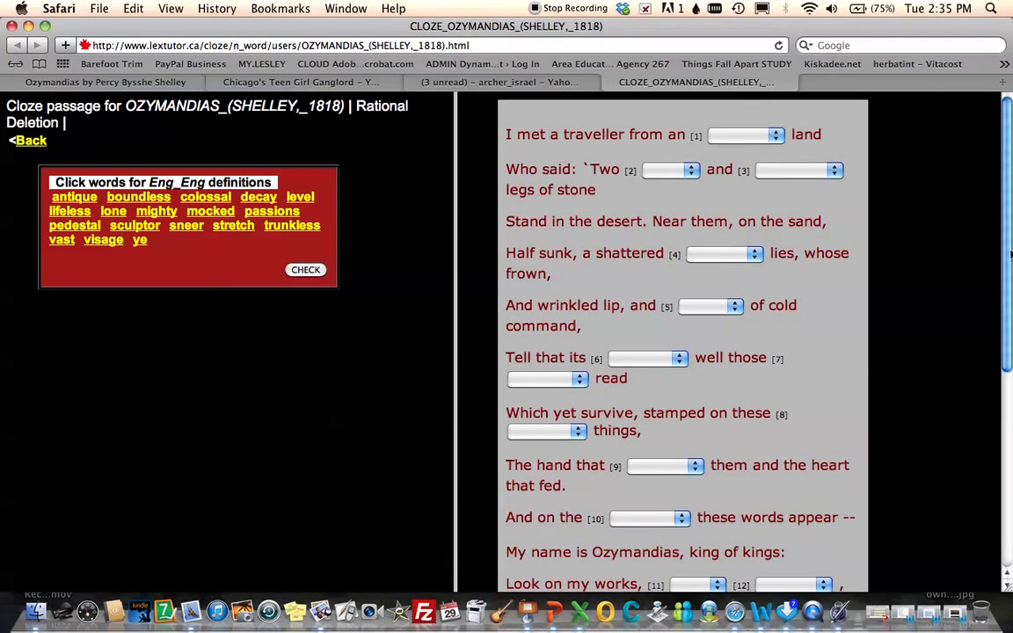